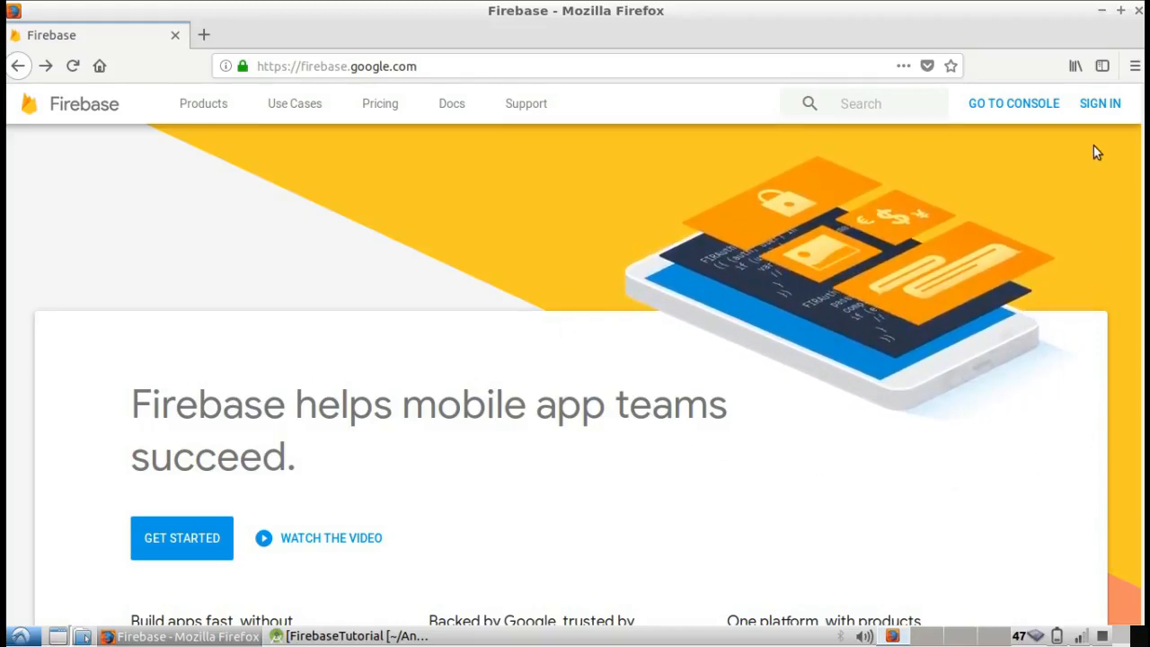
Sign in to the Firebase website and open the Firebase console
click(1101, 104)
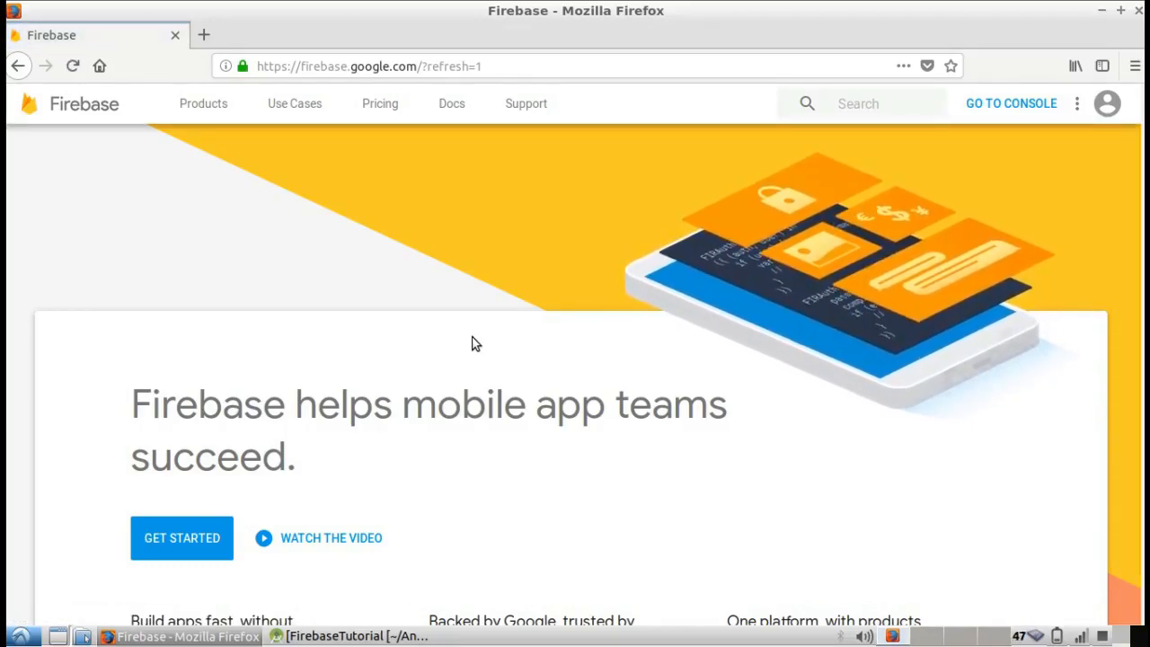
scroll(471, 342, down, 2)
scroll(470, 342, up, 2)
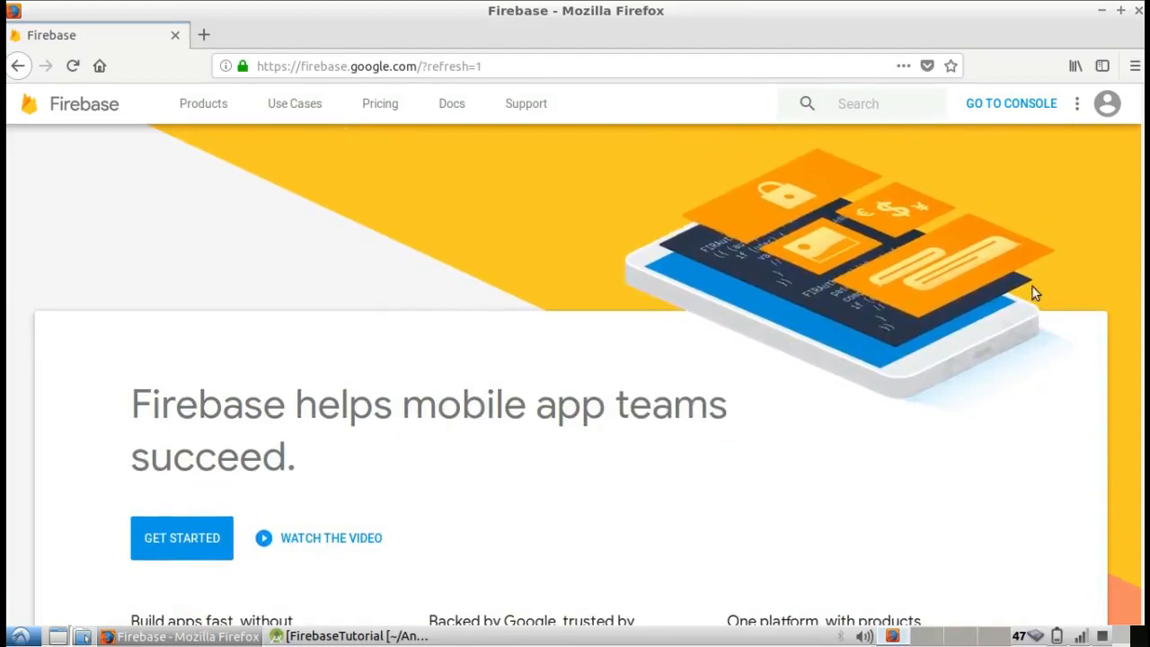
scroll(401, 572, down, 5)
click(152, 309)
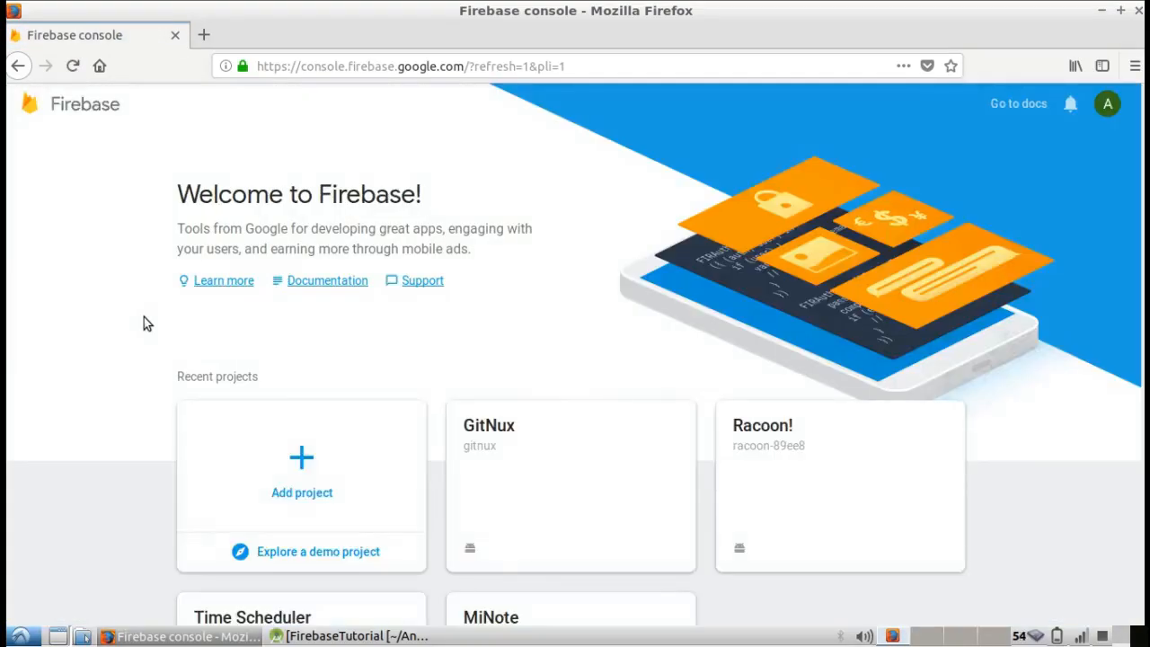
Start adding a new project and name it Firebase Tutorial
scroll(142, 319, down, 3)
scroll(125, 341, down, 1)
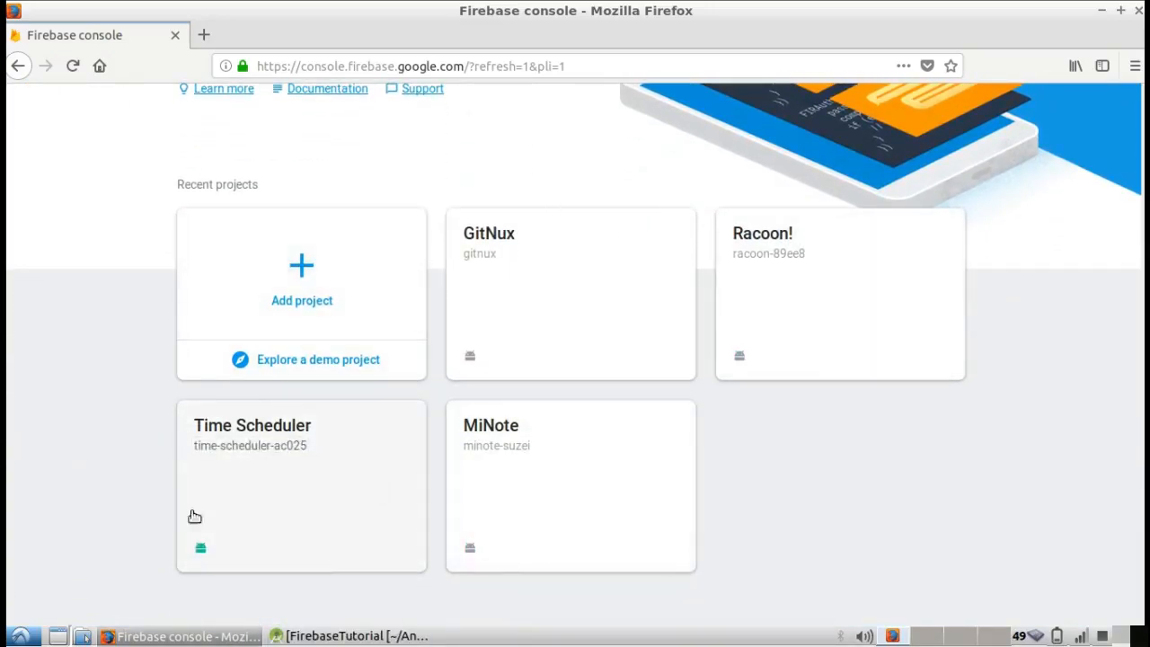
click(344, 291)
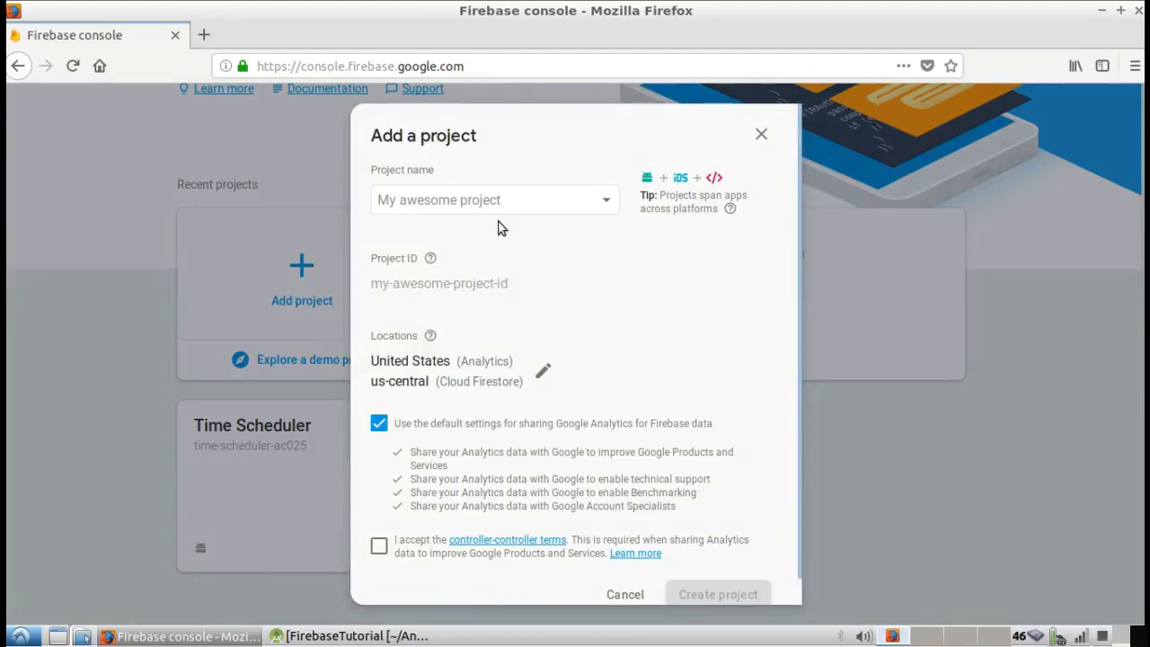
click(503, 187)
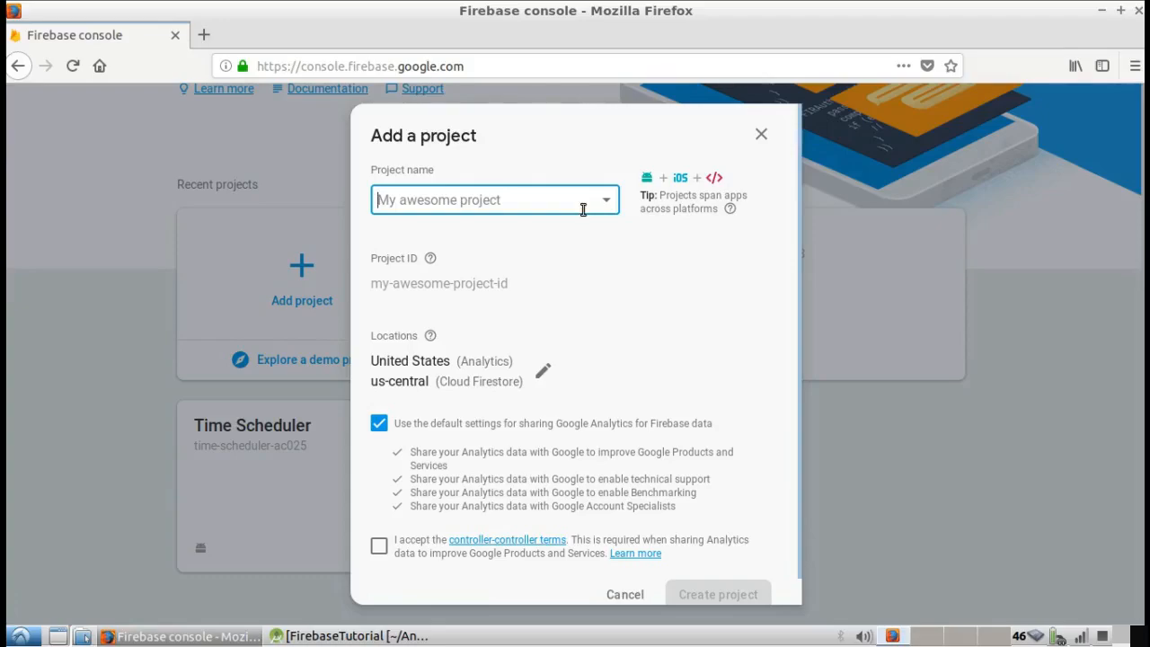
text(F)
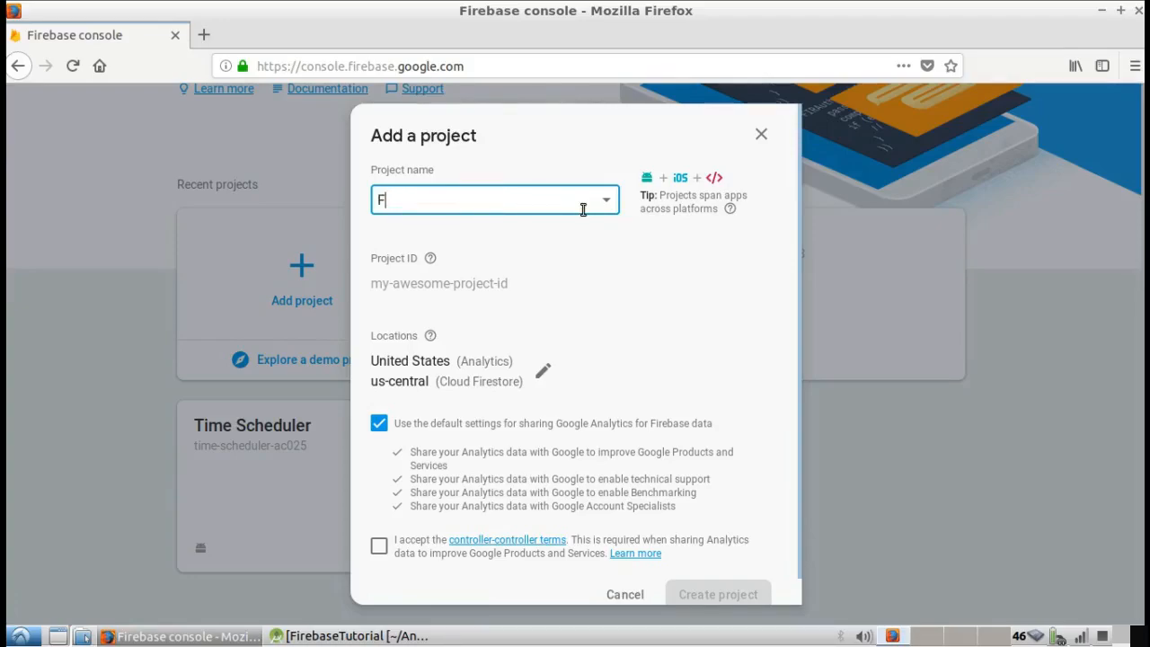
text(irebase Tutorial)
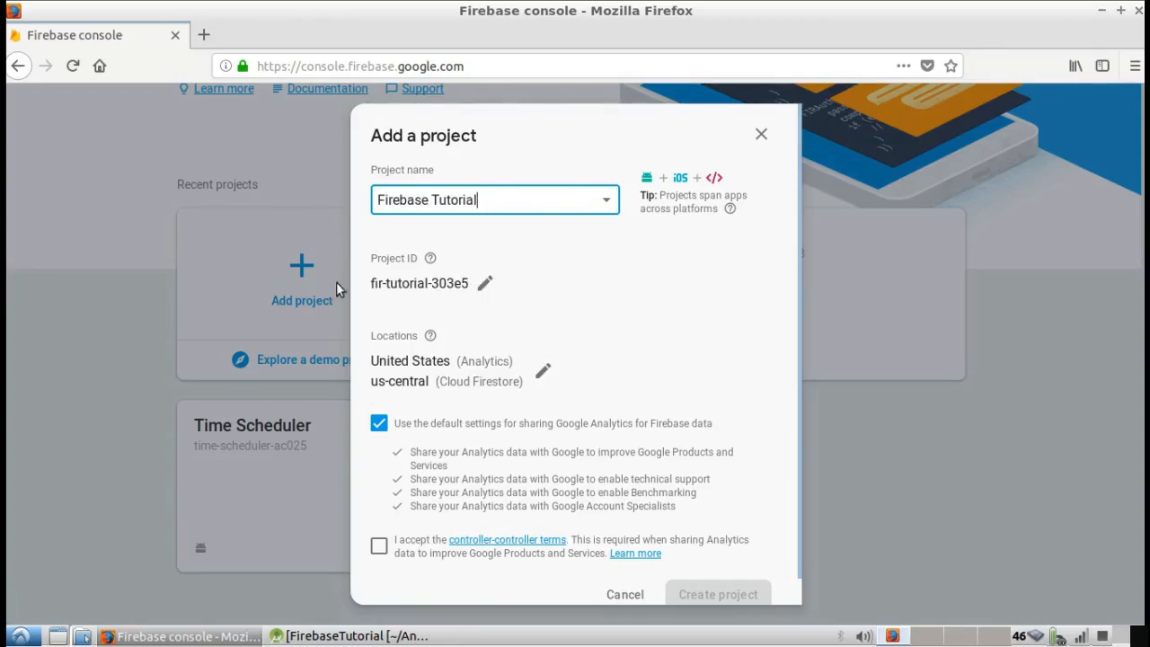
drag(401, 283, 475, 287)
click(573, 374)
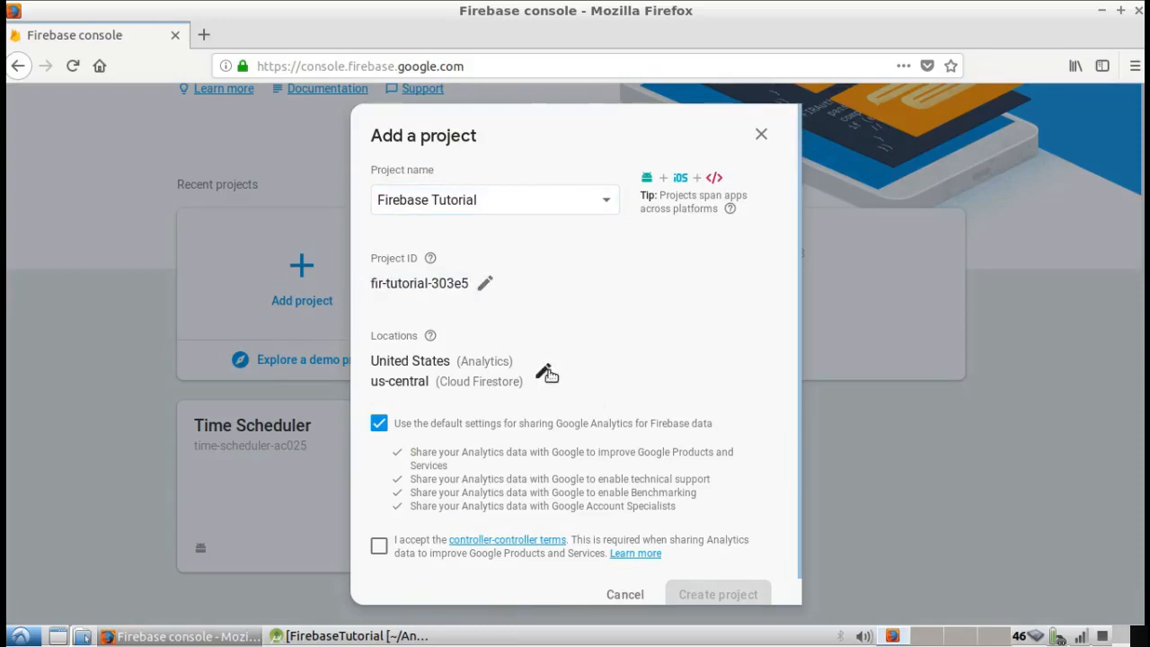
Edit the project locations, choosing Philippines for Analytics and us-central for Cloud Firestore
click(544, 372)
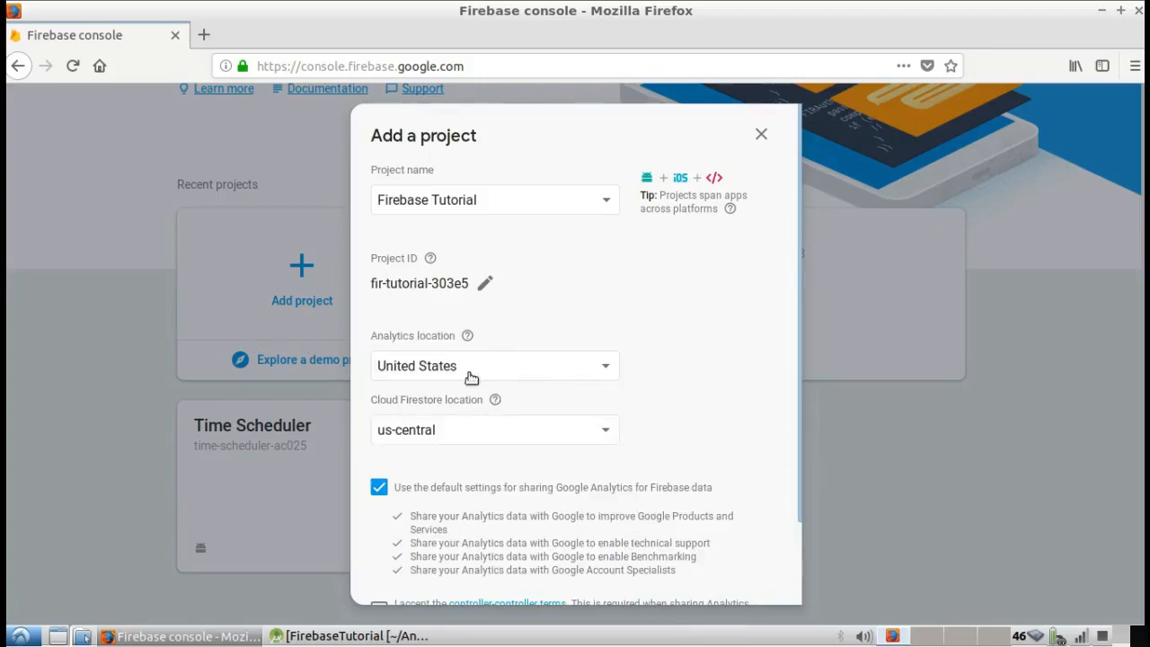
click(560, 374)
scroll(587, 441, up, 2)
scroll(588, 442, down, 3)
scroll(587, 439, up, 4)
scroll(591, 441, up, 3)
scroll(593, 444, down, 3)
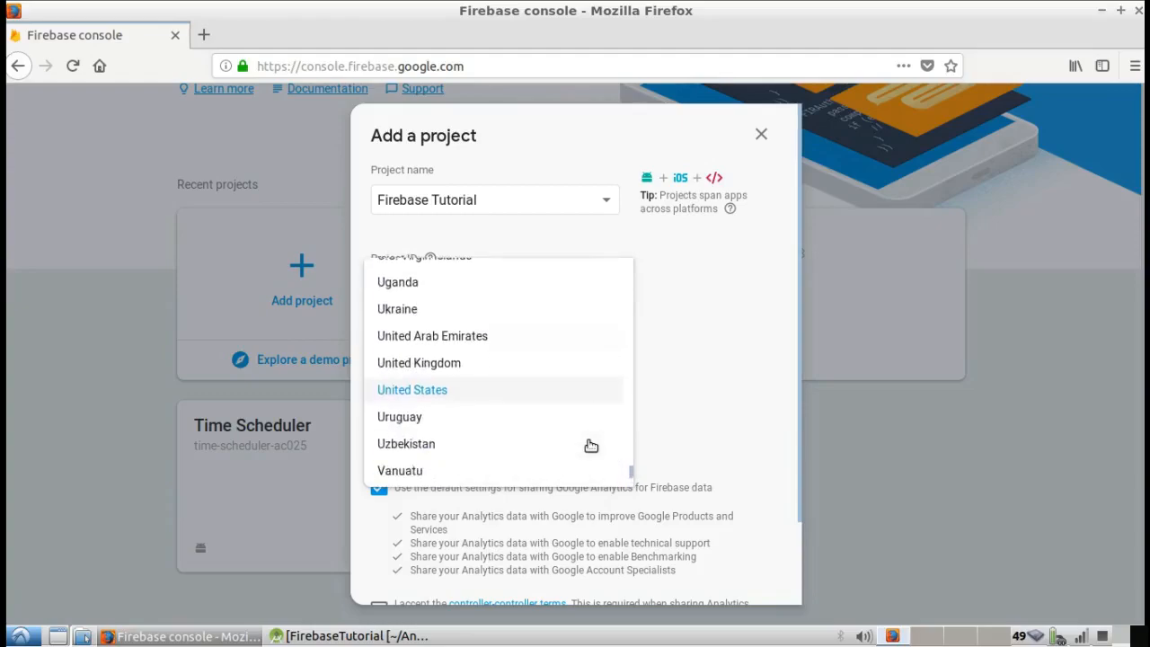
scroll(591, 445, down, 2)
scroll(591, 445, up, 15)
scroll(591, 445, down, 8)
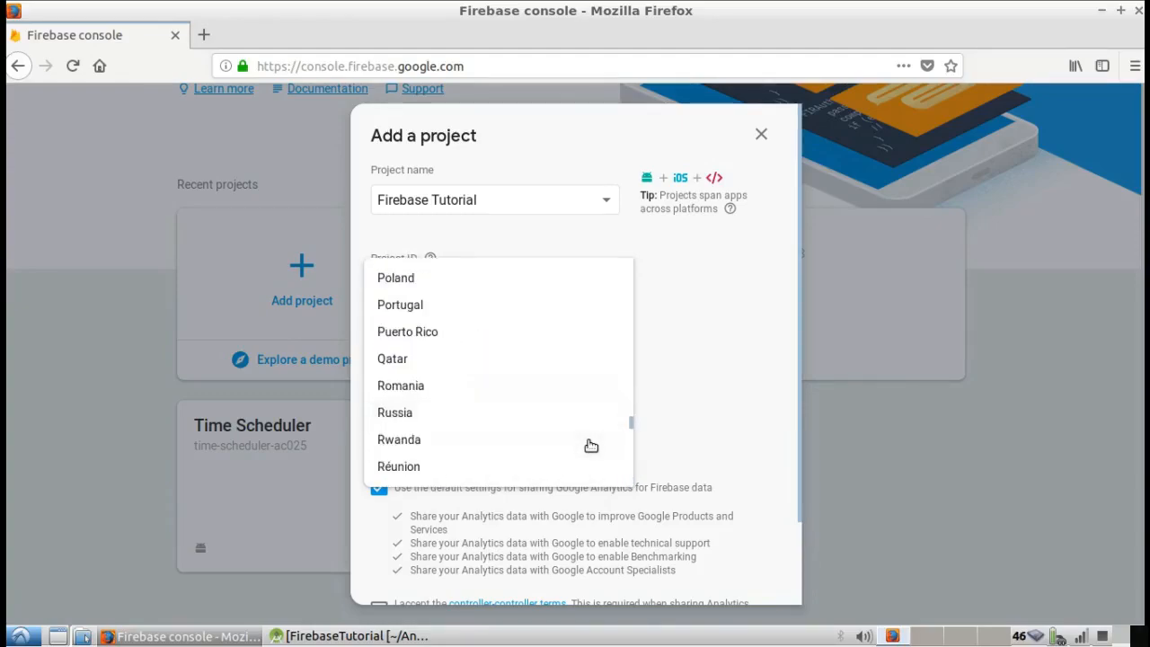
scroll(591, 445, down, 10)
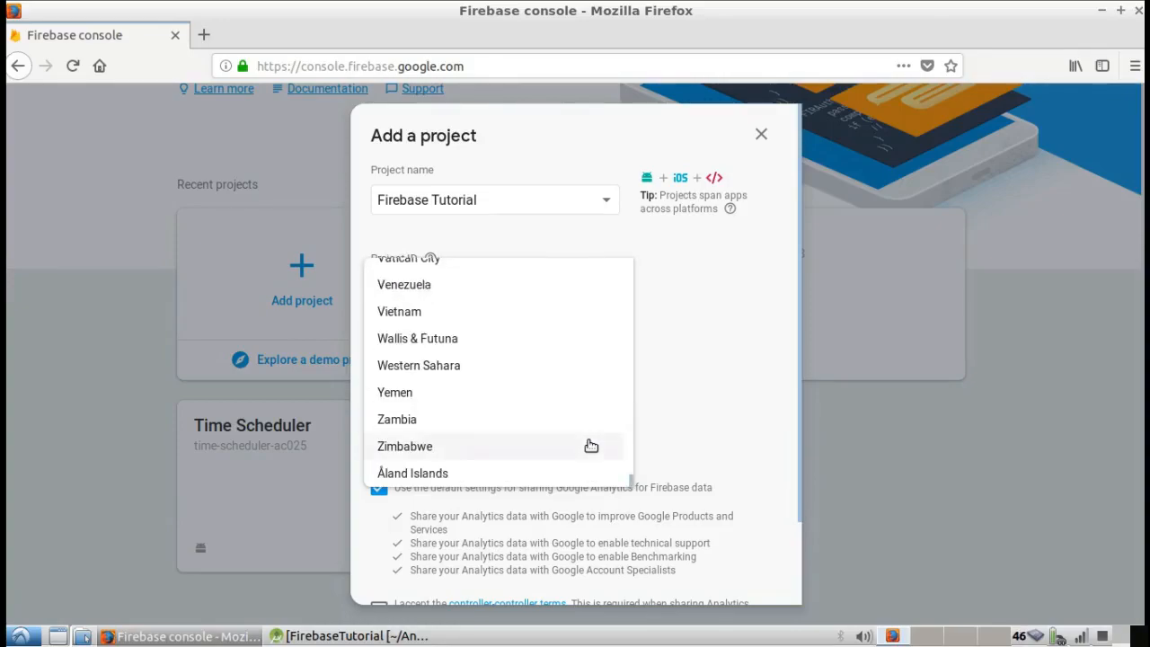
scroll(591, 445, up, 15)
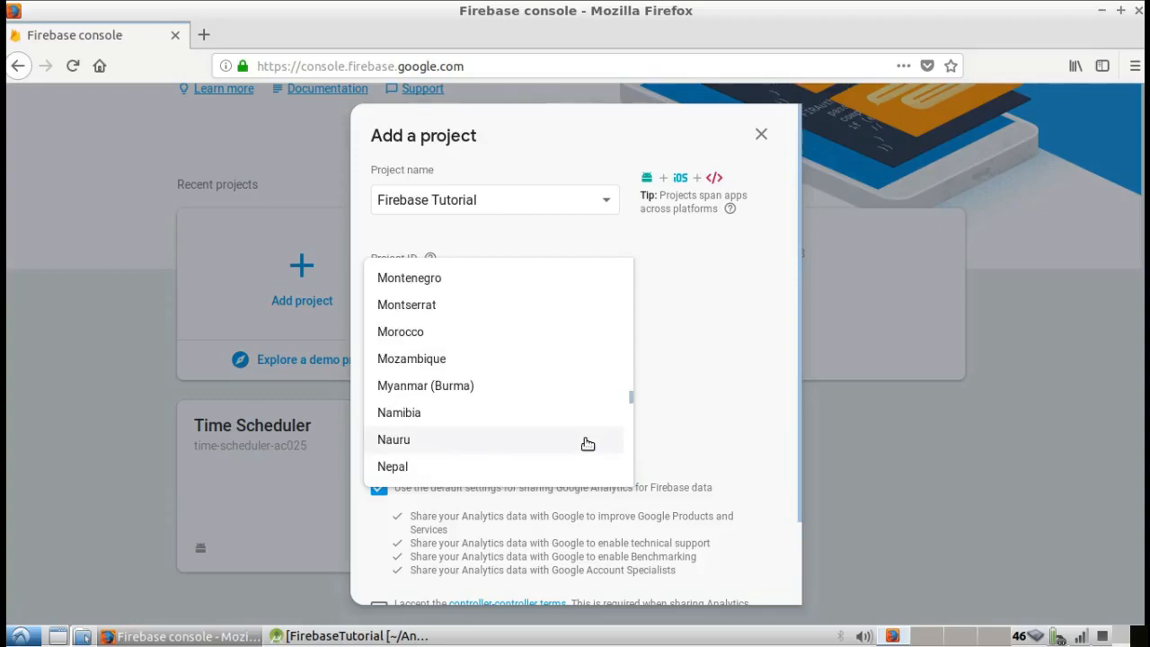
scroll(583, 443, down, 12)
scroll(583, 443, up, 2)
scroll(493, 347, up, 2)
click(493, 307)
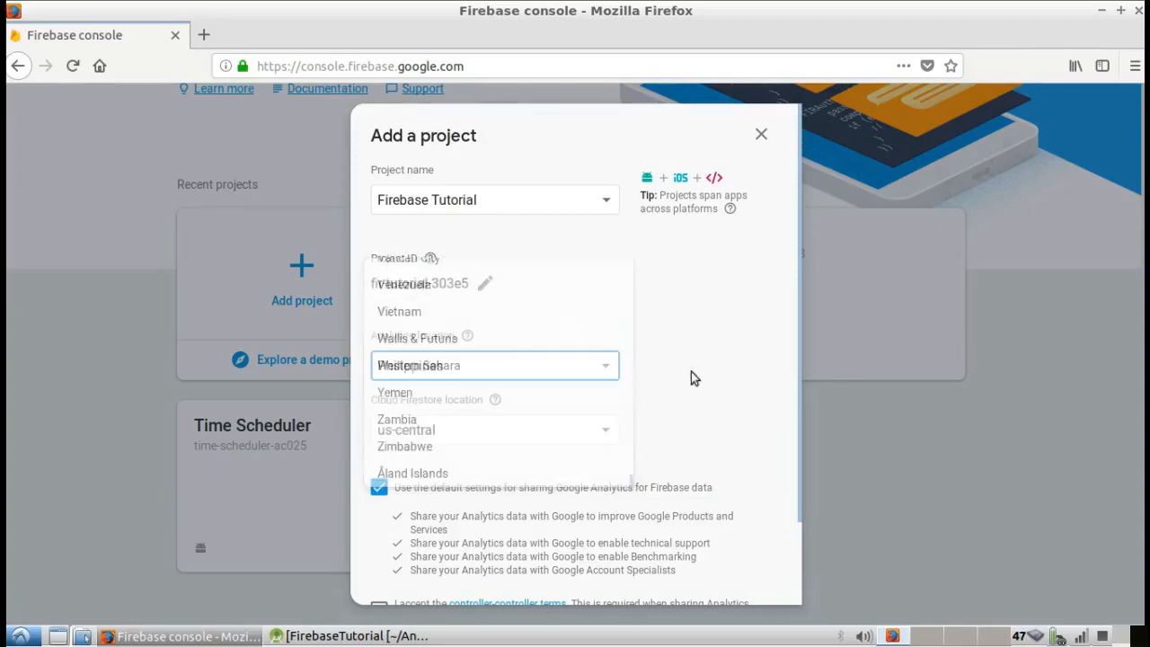
click(505, 433)
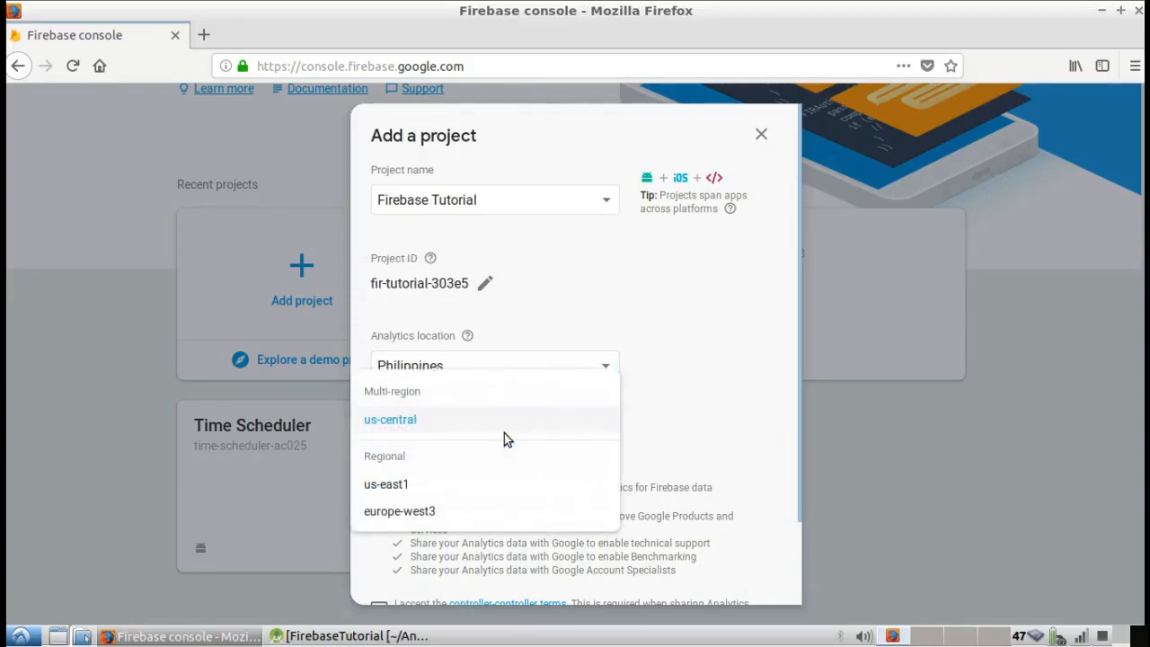
click(483, 422)
Accept the controller-controller terms, create the project and continue to its overview page
drag(714, 486, 539, 486)
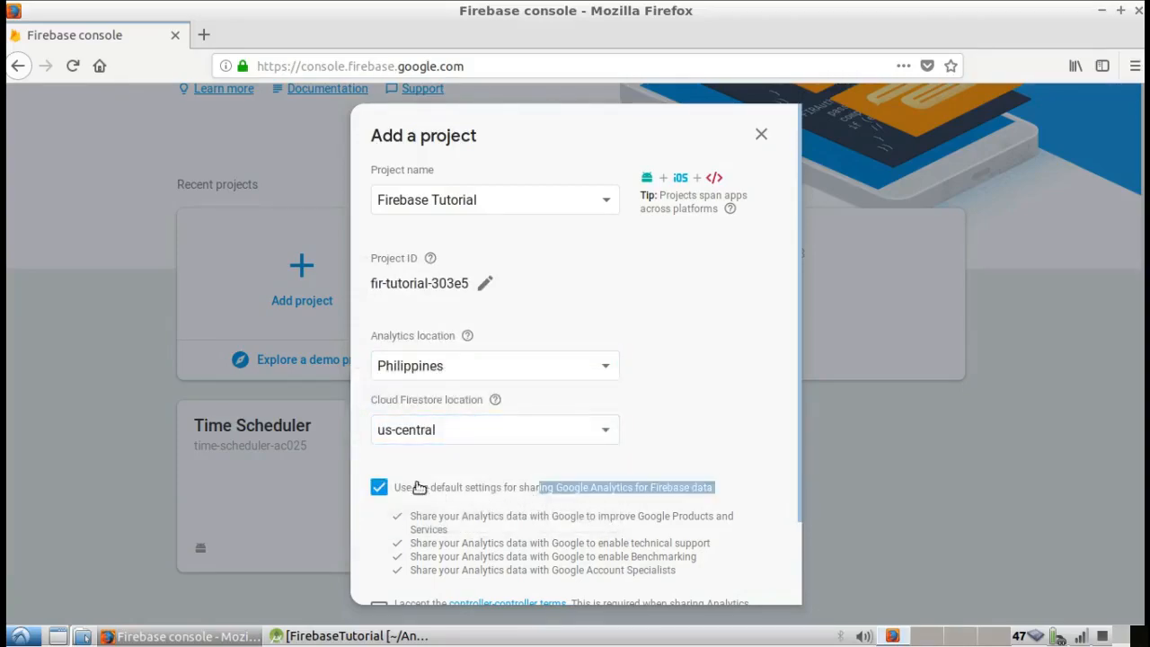
scroll(490, 459, down, 2)
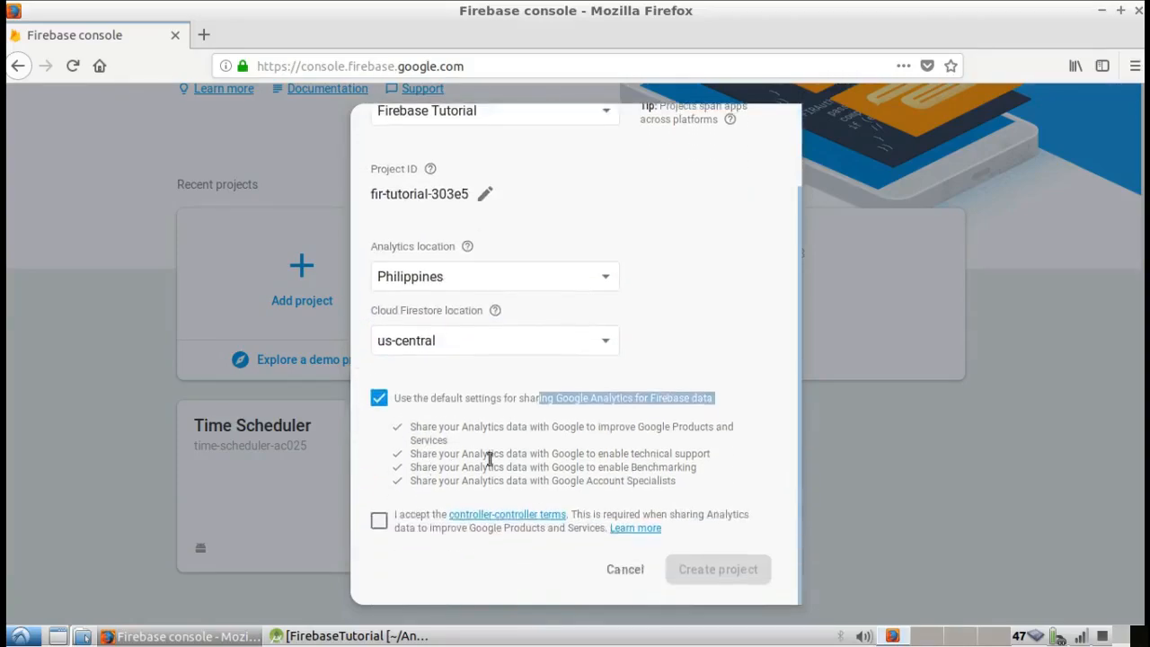
click(379, 521)
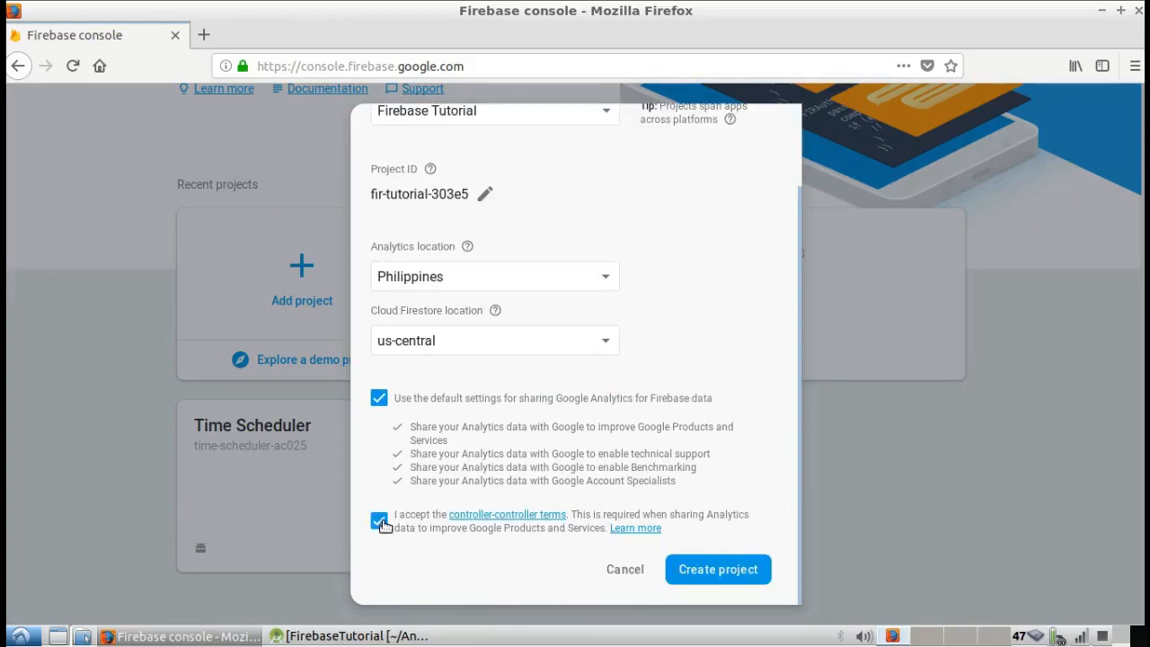
click(744, 570)
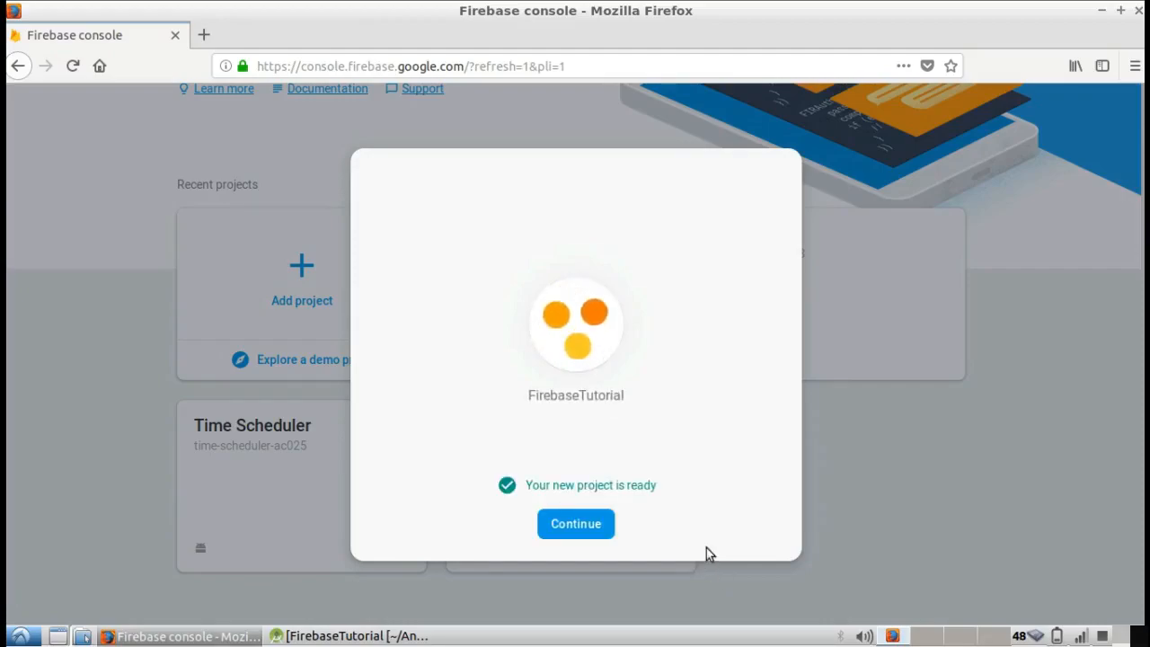
click(576, 524)
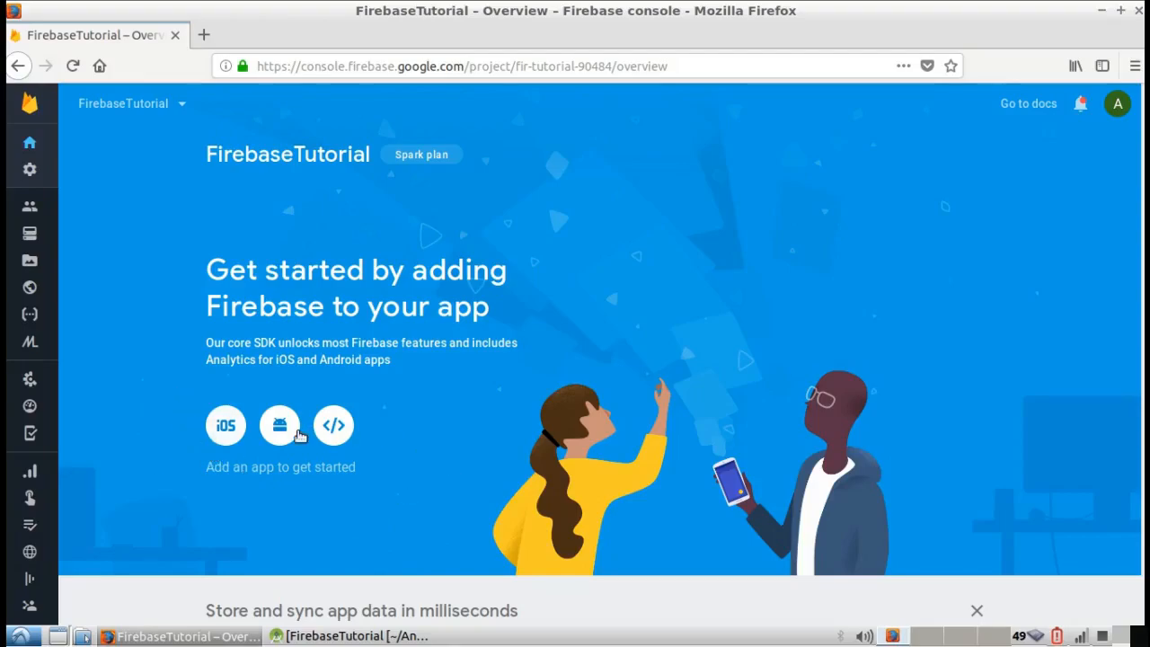
Start adding an Android app to the new Firebase project
click(226, 427)
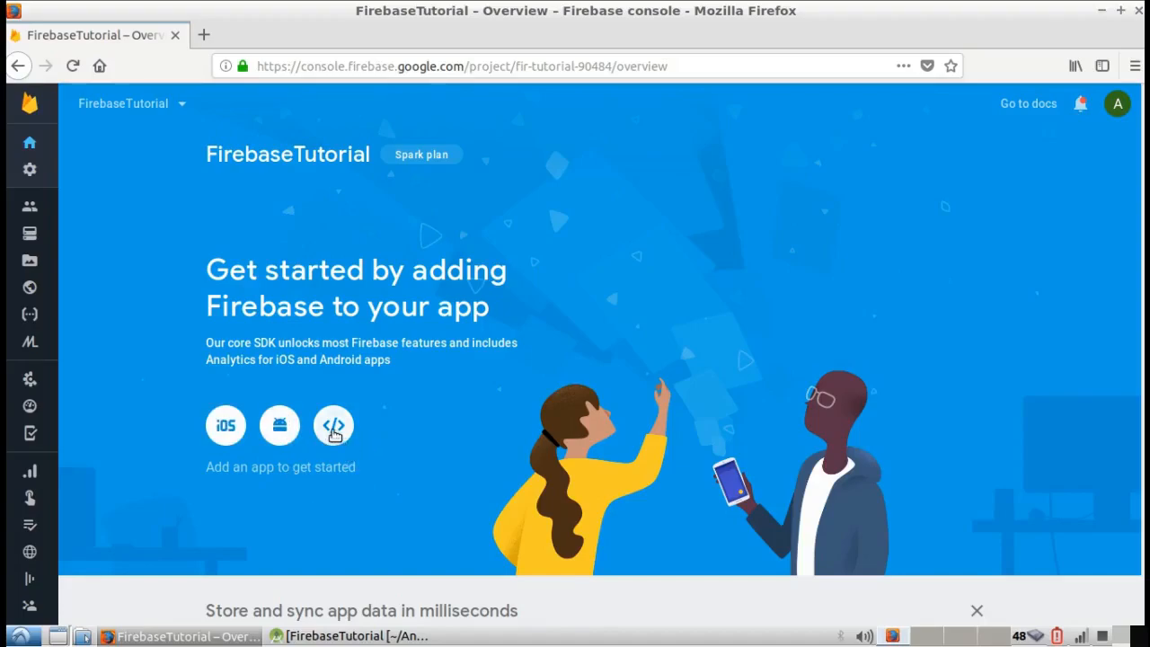
click(279, 425)
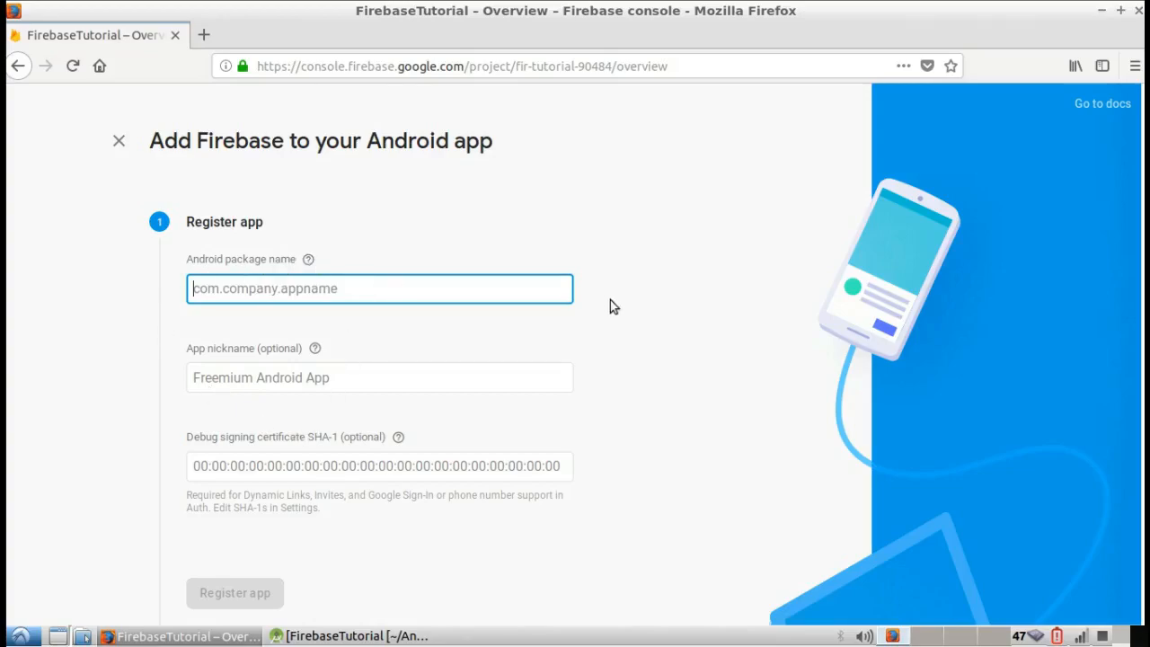
Switch to Android Studio and open AndroidManifest.xml from the app module's manifests folder
key(alt+Tab)
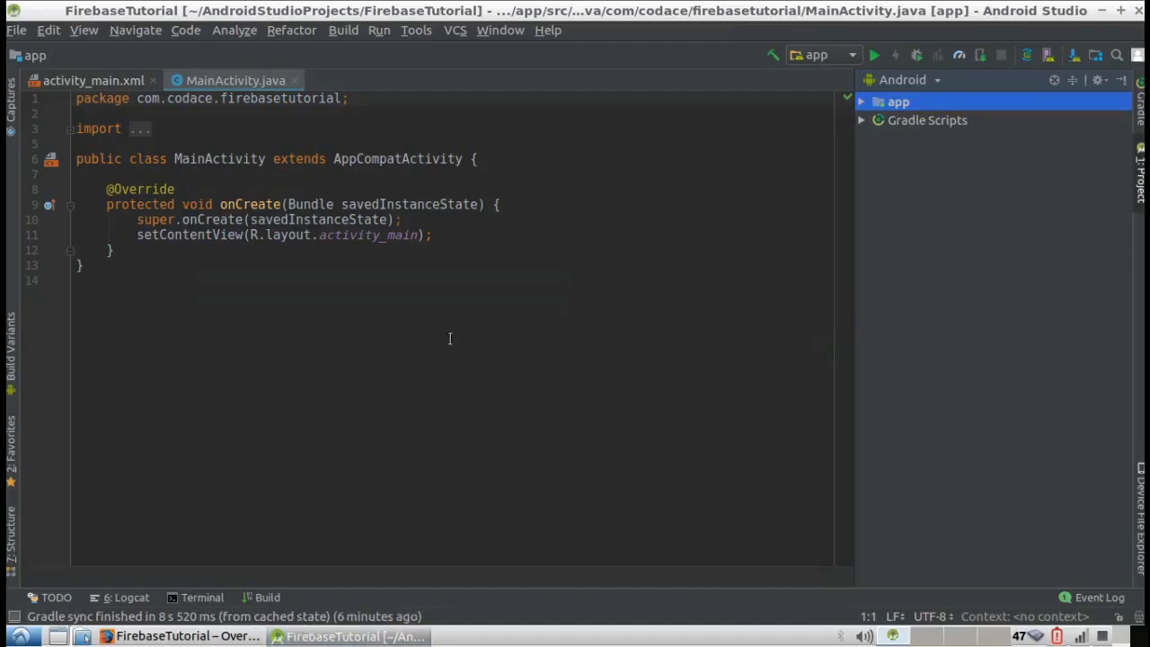
click(434, 230)
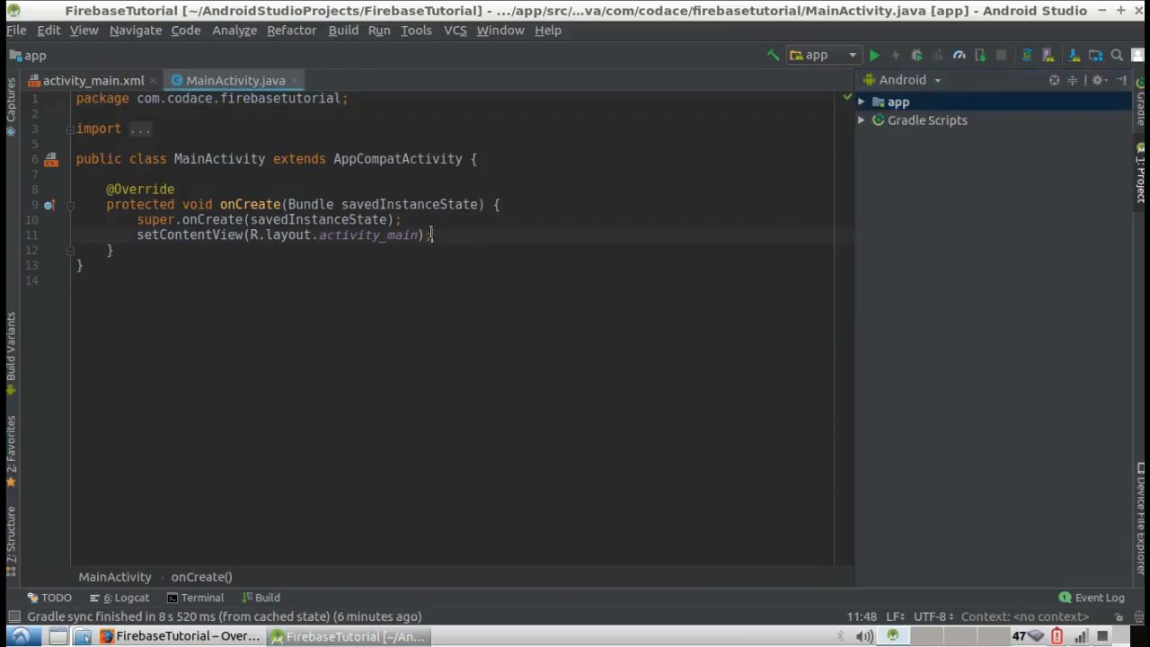
click(859, 103)
click(875, 122)
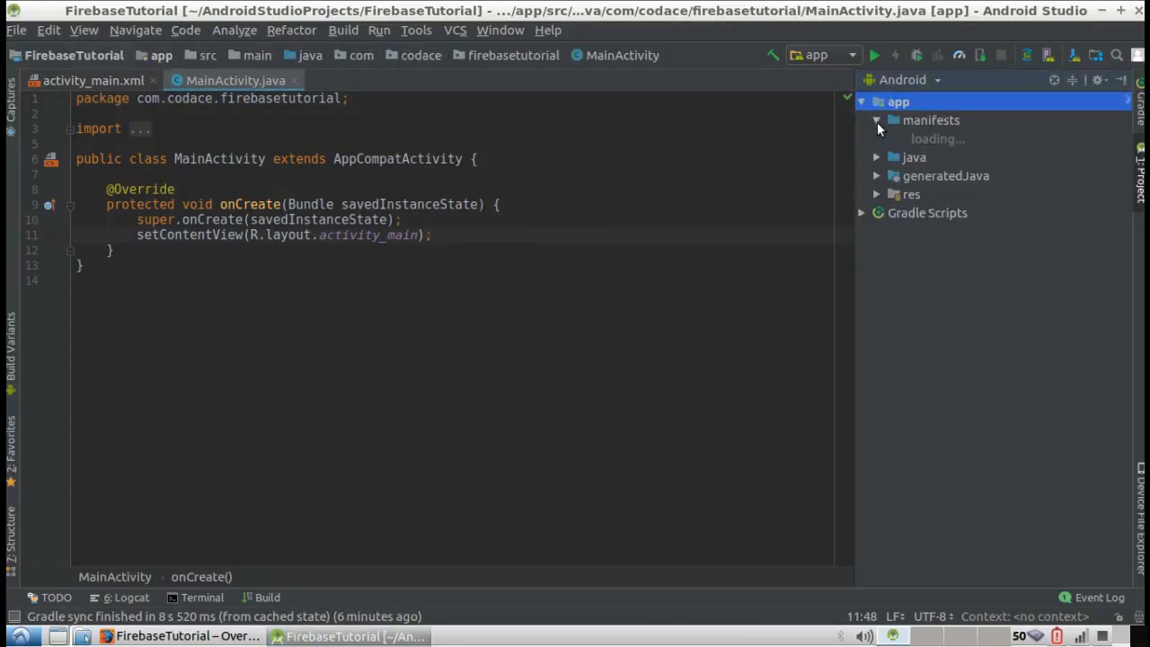
double_click(926, 138)
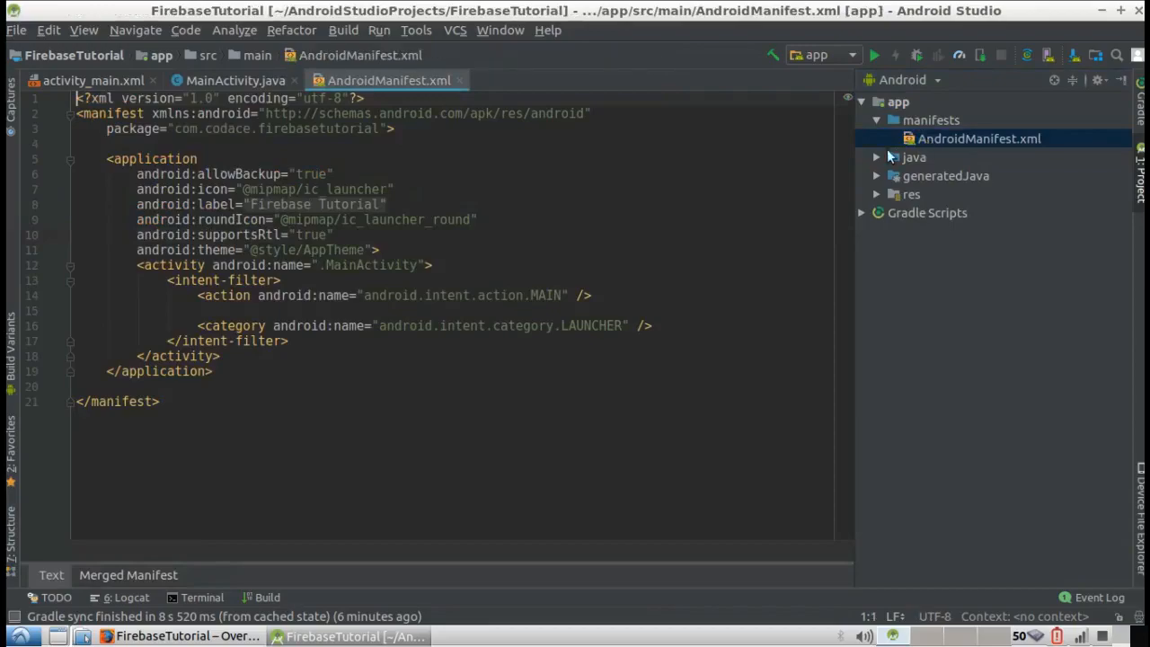
Copy the package name com.codace.firebasetutorial from the manifest tag's package attribute
click(109, 129)
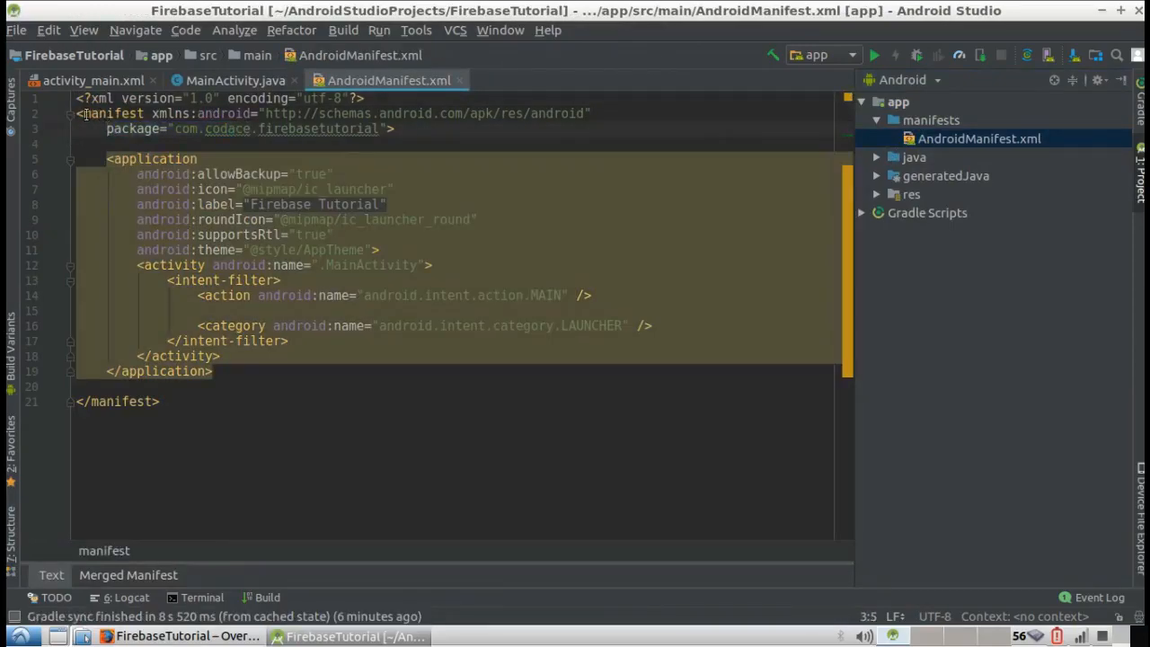
drag(83, 114, 259, 114)
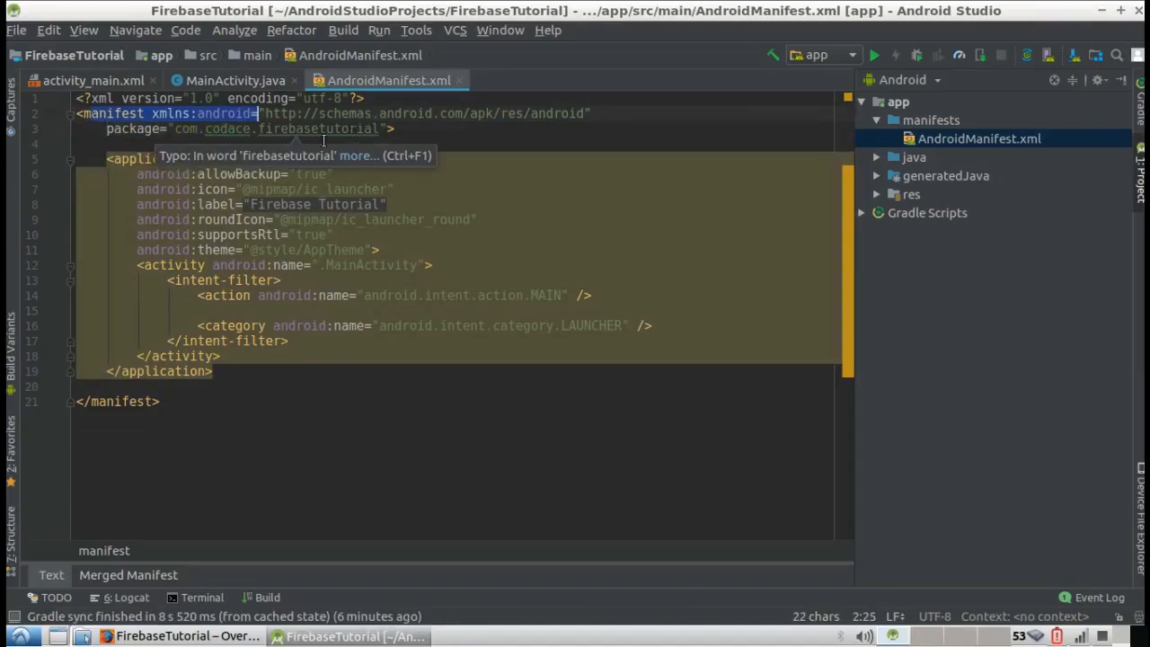
click(173, 129)
key(Right)
key(Right)
mouse_move(175, 128)
mouse_down()
mouse_move(379, 128)
mouse_move(175, 127)
mouse_up()
key(ctrl+c)
click(381, 129)
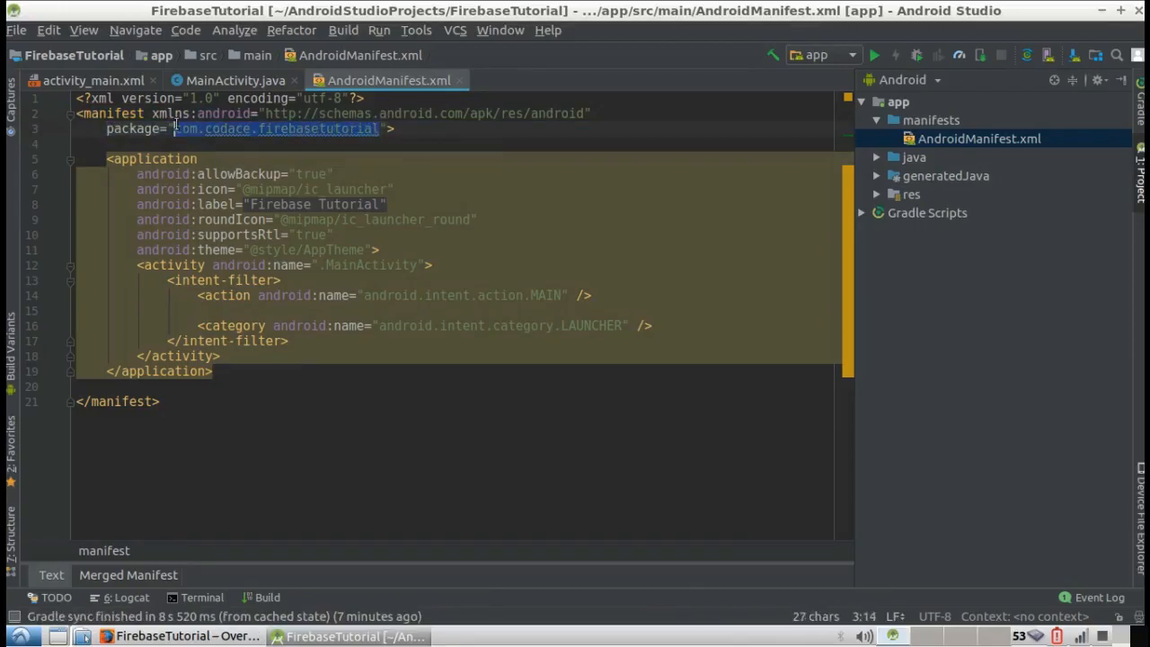
click(329, 234)
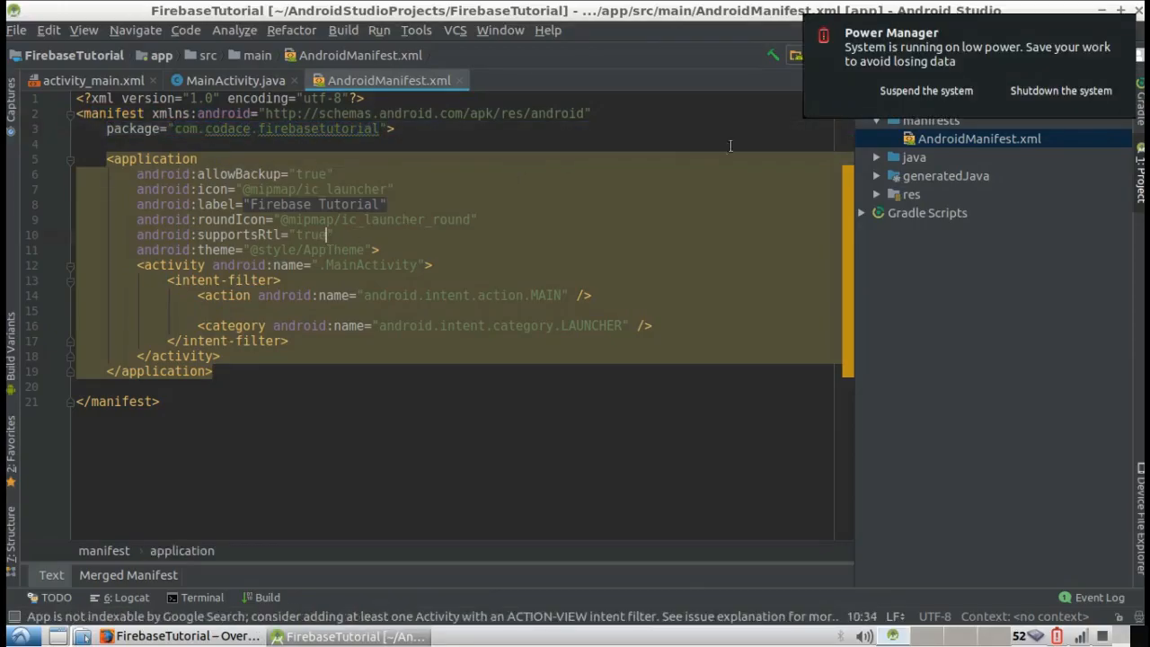
Close the manifest file, switch back to Firefox and paste com.codace.firebasetutorial as the Android package name
click(459, 80)
key(alt+Tab)
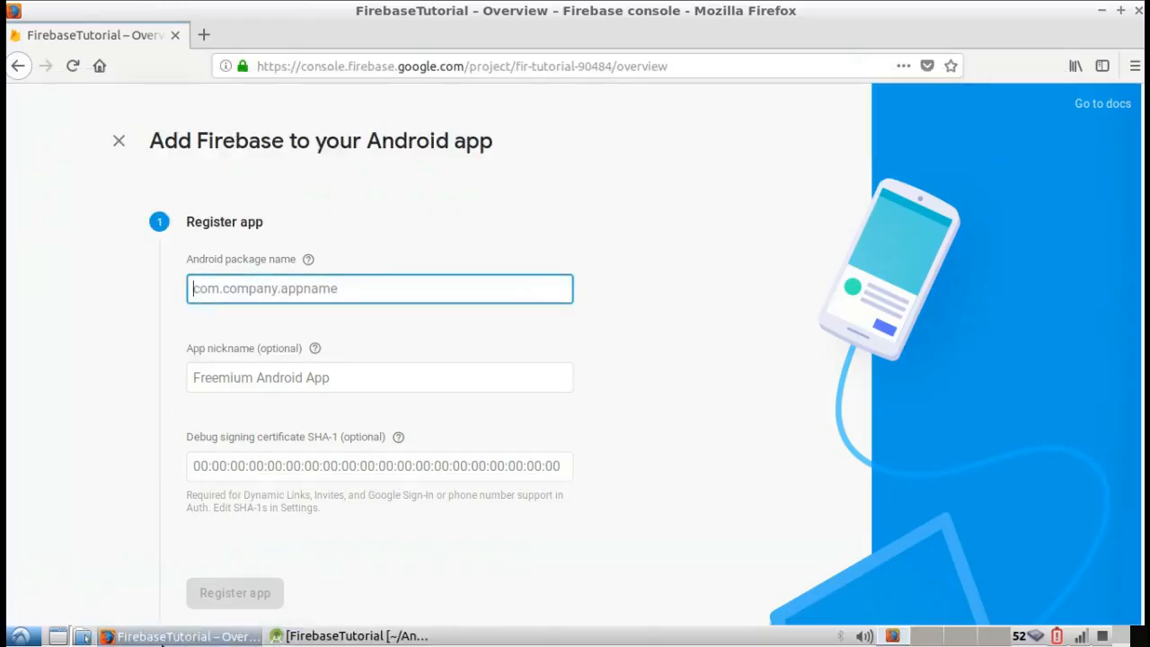
key(ctrl+v)
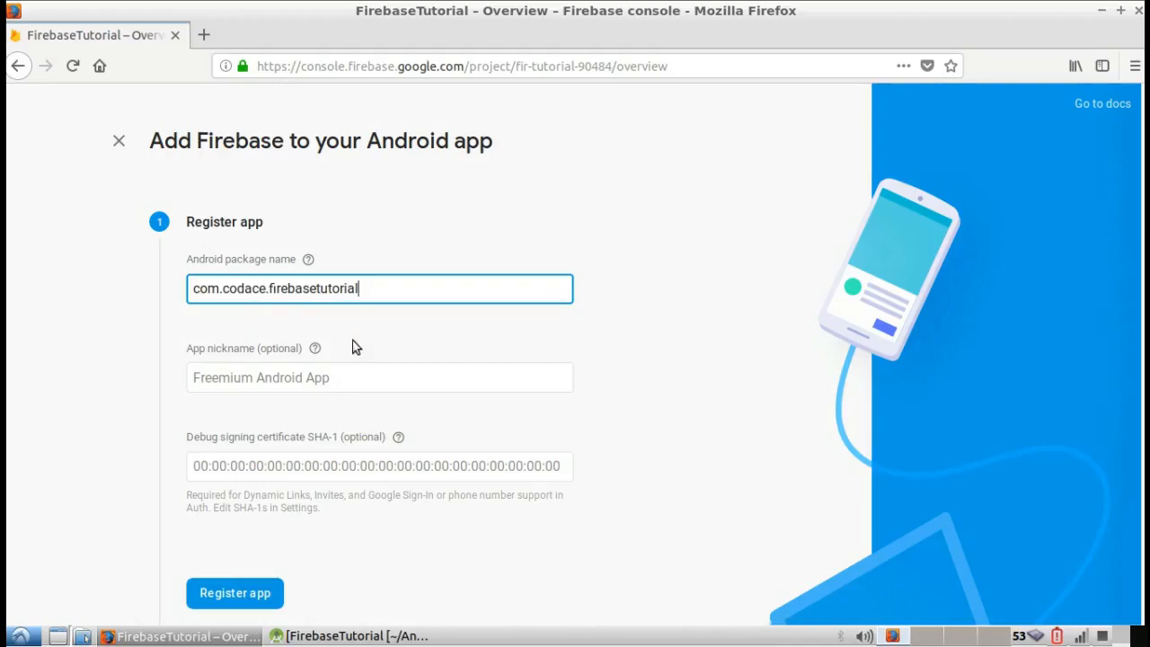
Leave the optional app nickname and debug signing certificate SHA-1 empty and register the Android app
click(293, 382)
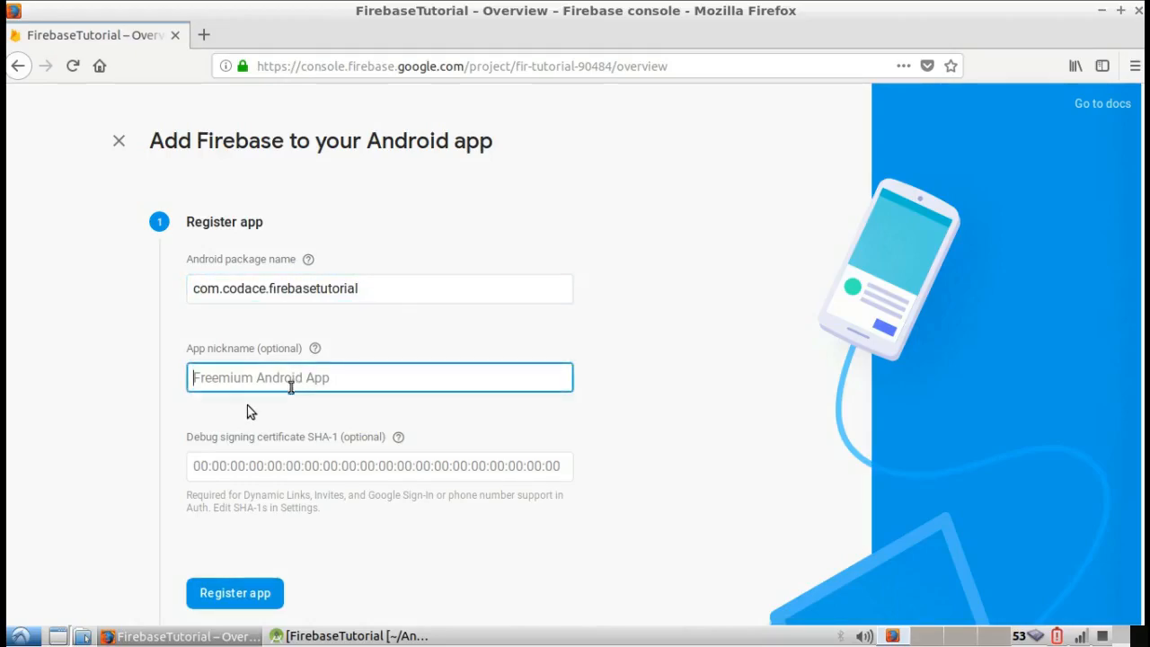
click(255, 422)
scroll(465, 437, down, 3)
scroll(500, 428, up, 3)
scroll(501, 428, down, 3)
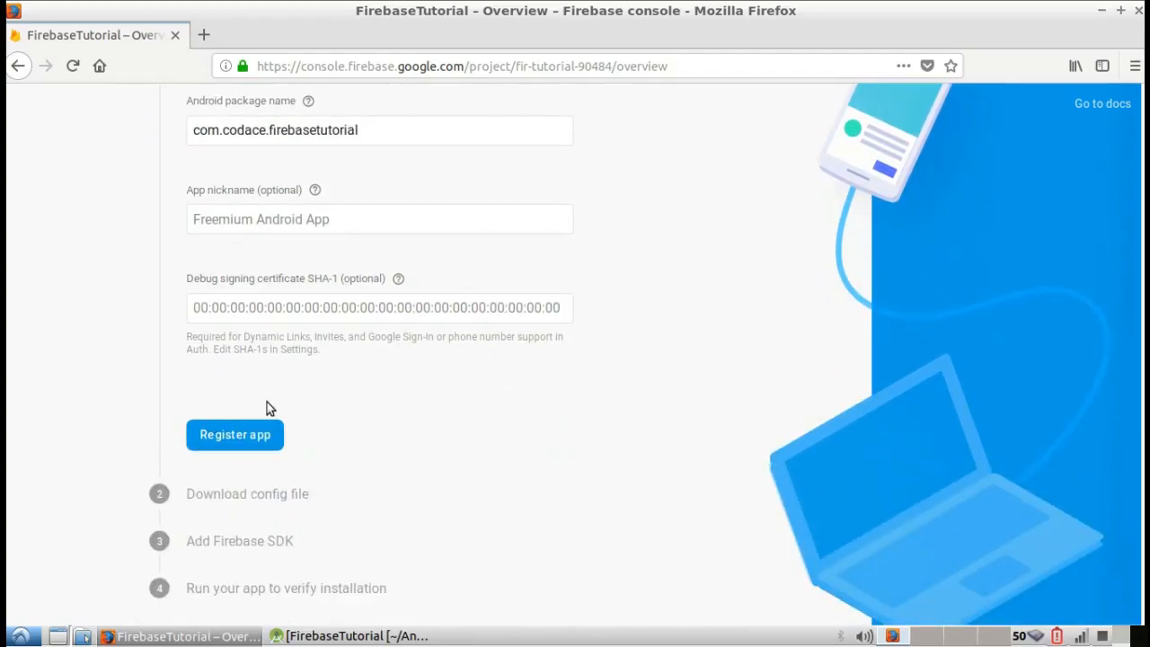
scroll(527, 404, up, 3)
click(315, 363)
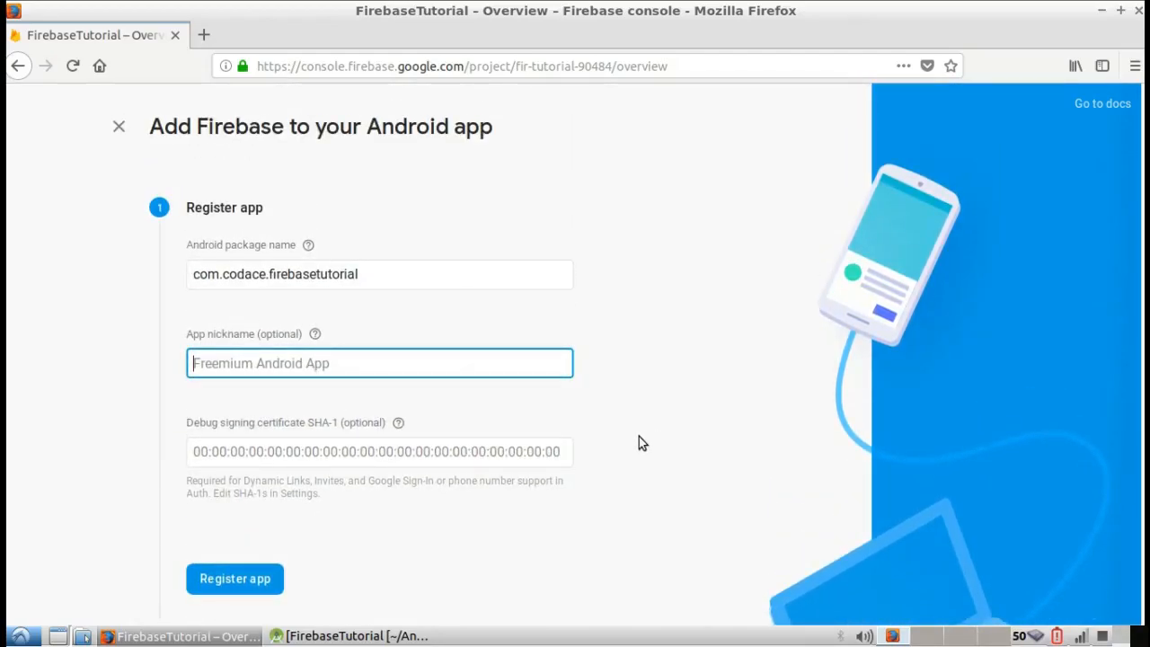
scroll(395, 476, down, 1)
scroll(381, 479, down, 1)
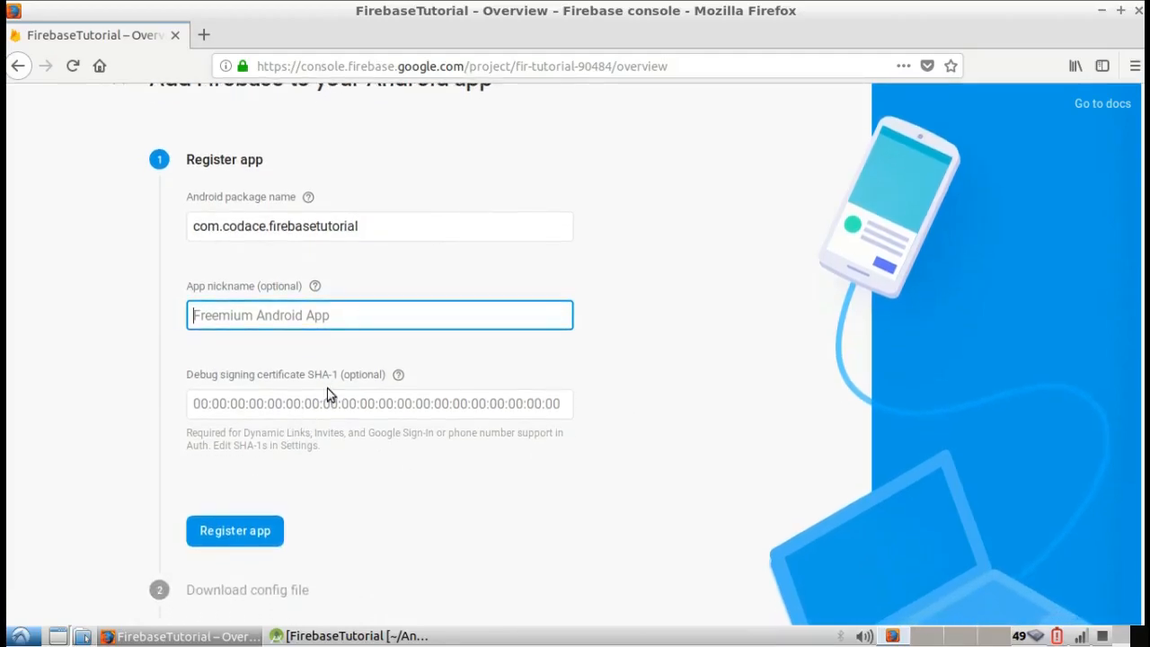
click(377, 412)
scroll(519, 464, down, 3)
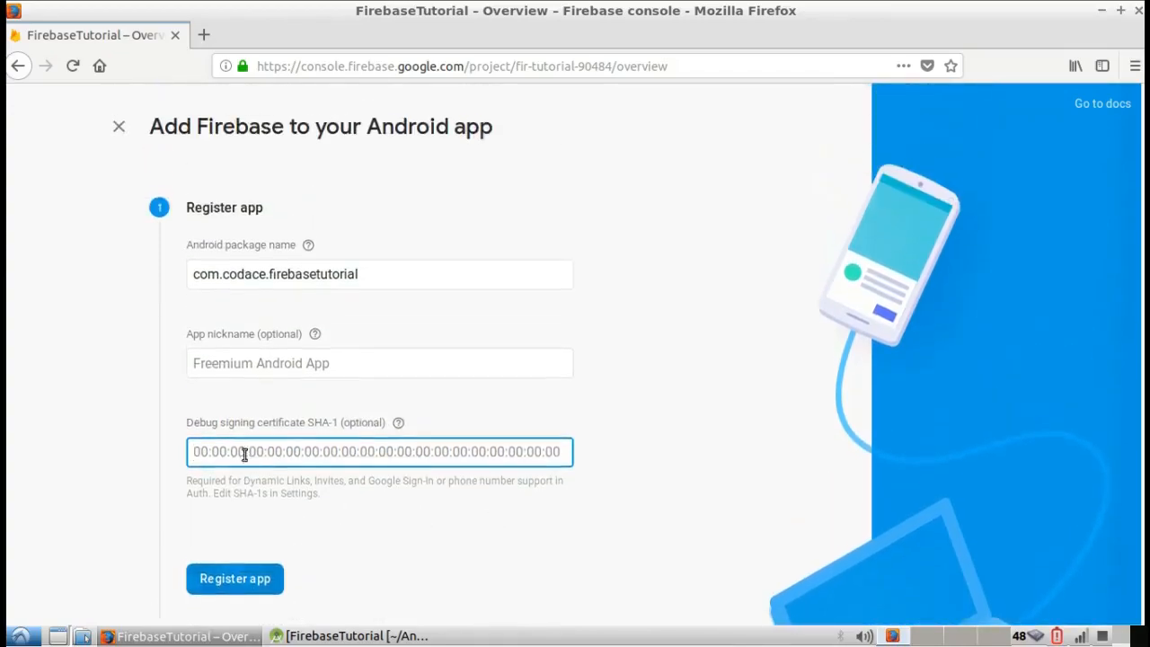
click(247, 446)
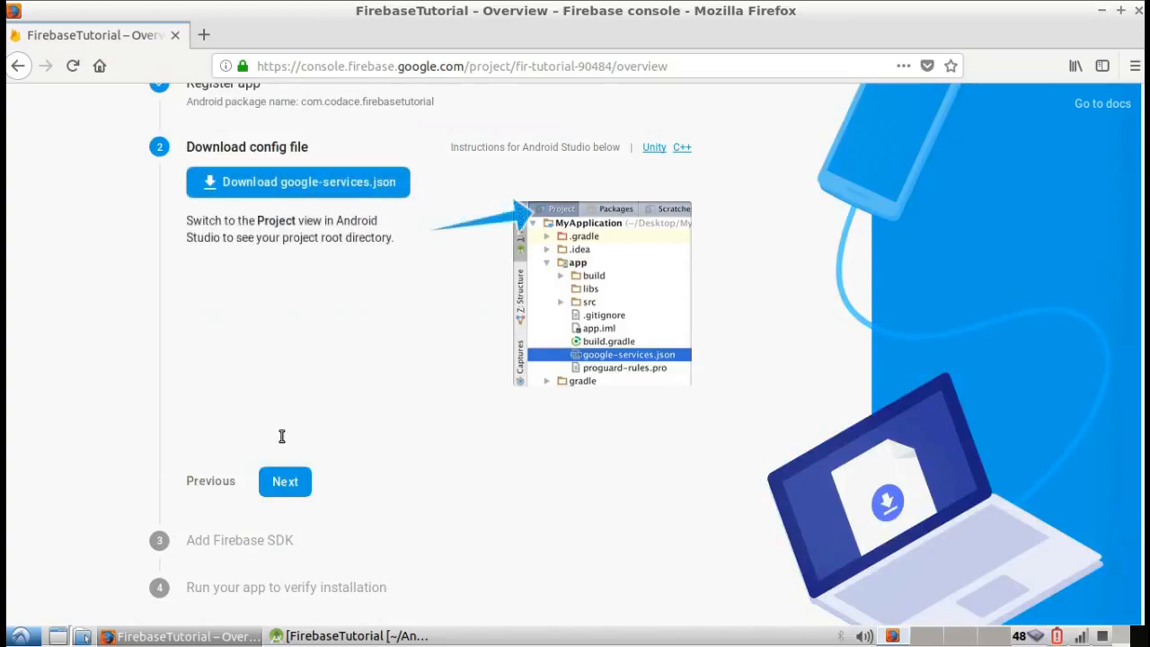
Download the google-services.json config file, save it and show it on the desktop
click(308, 183)
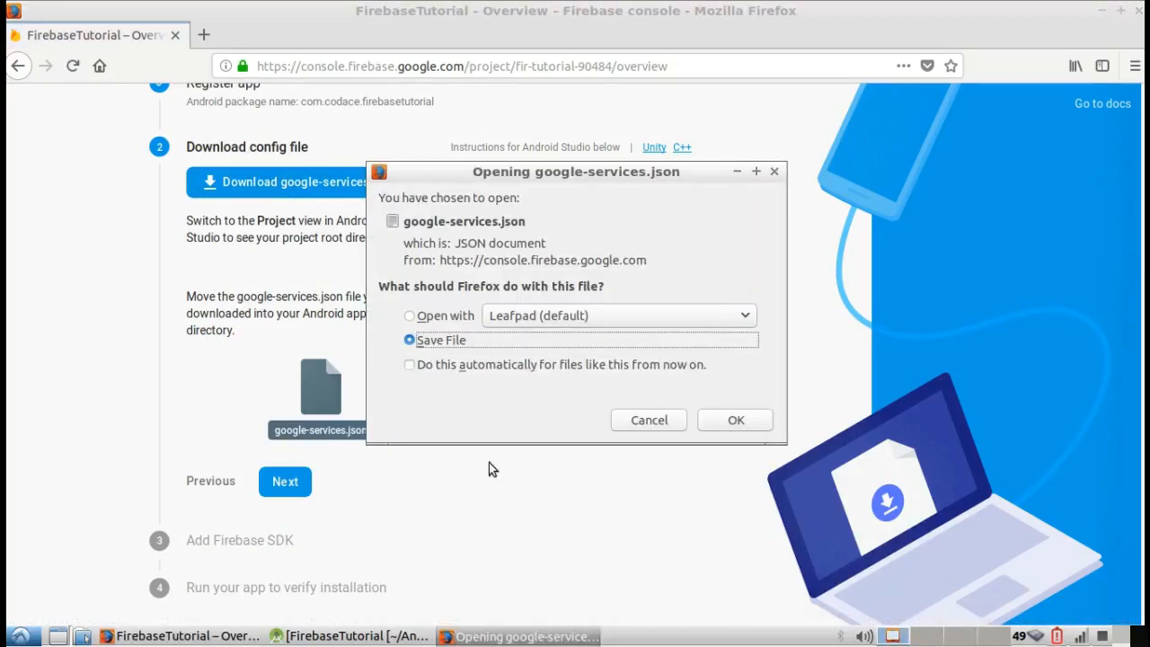
click(735, 419)
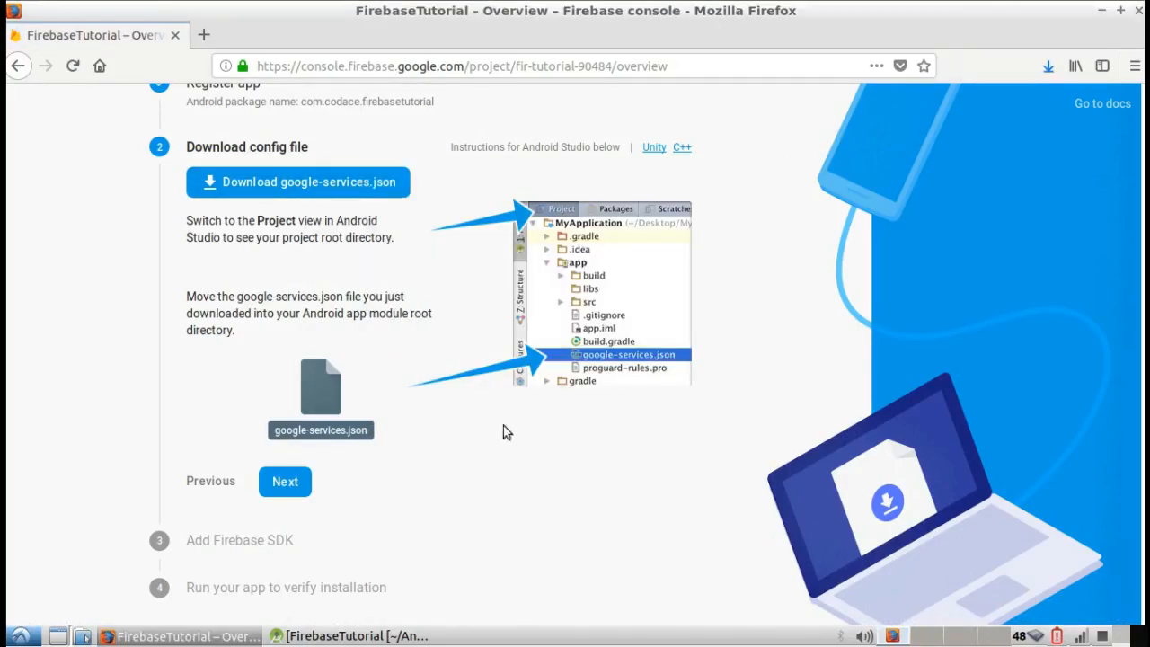
key(super+d)
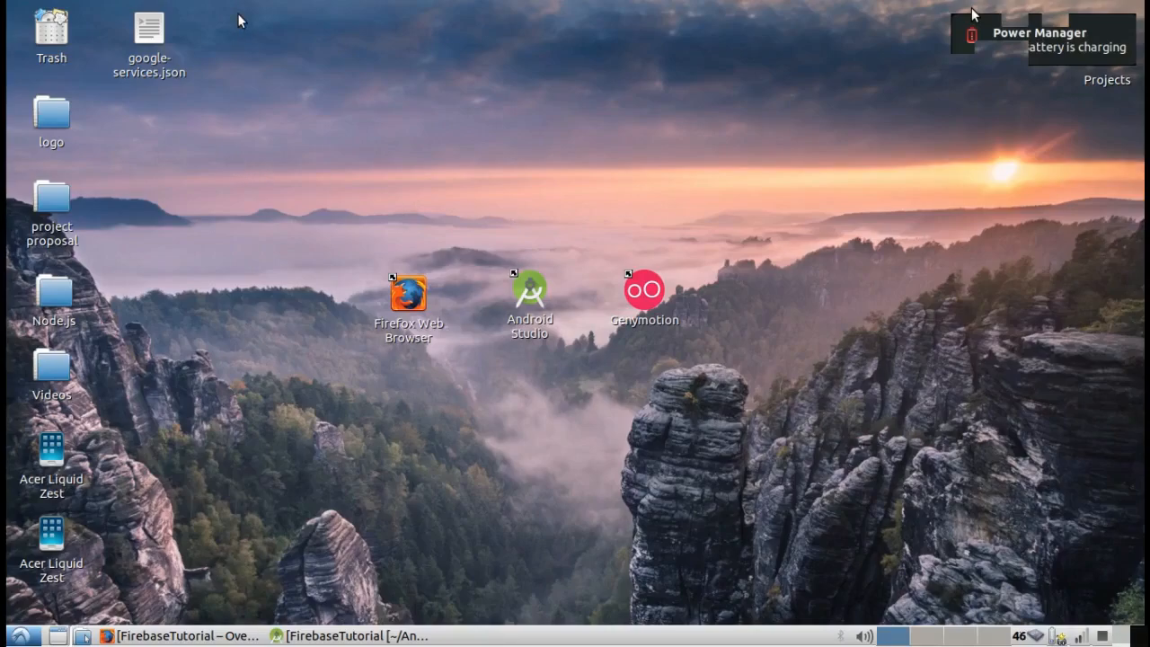
drag(120, 15, 213, 112)
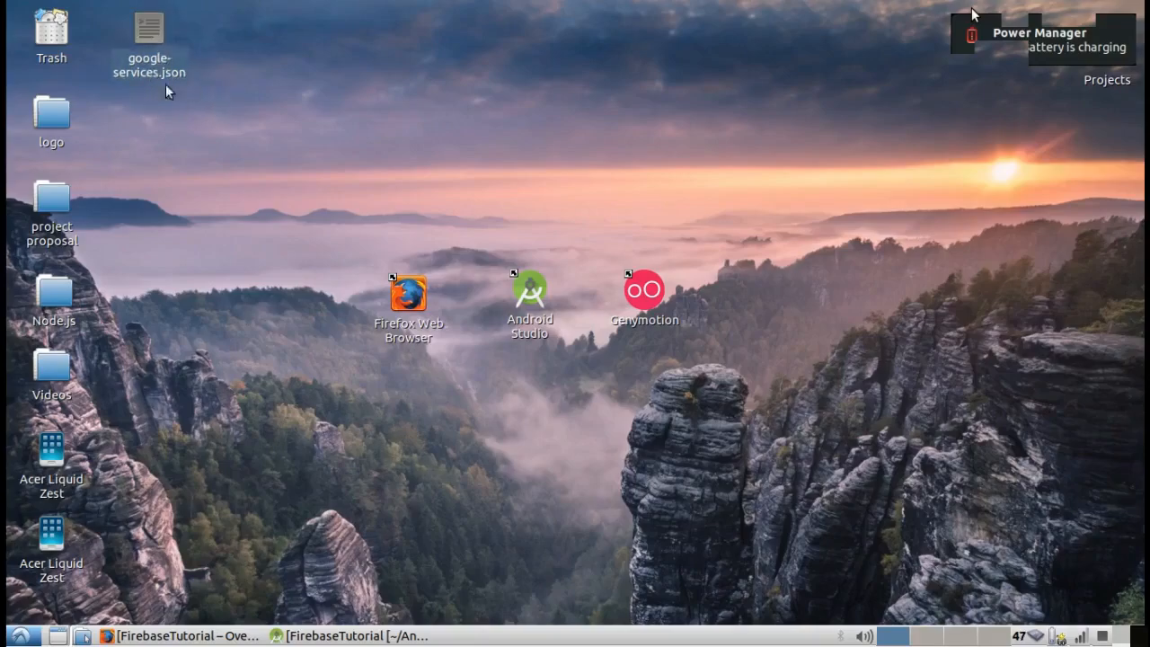
Switch to Android Studio, change the project tree to the Project view and expand FirebaseTutorial and its app folder
click(350, 635)
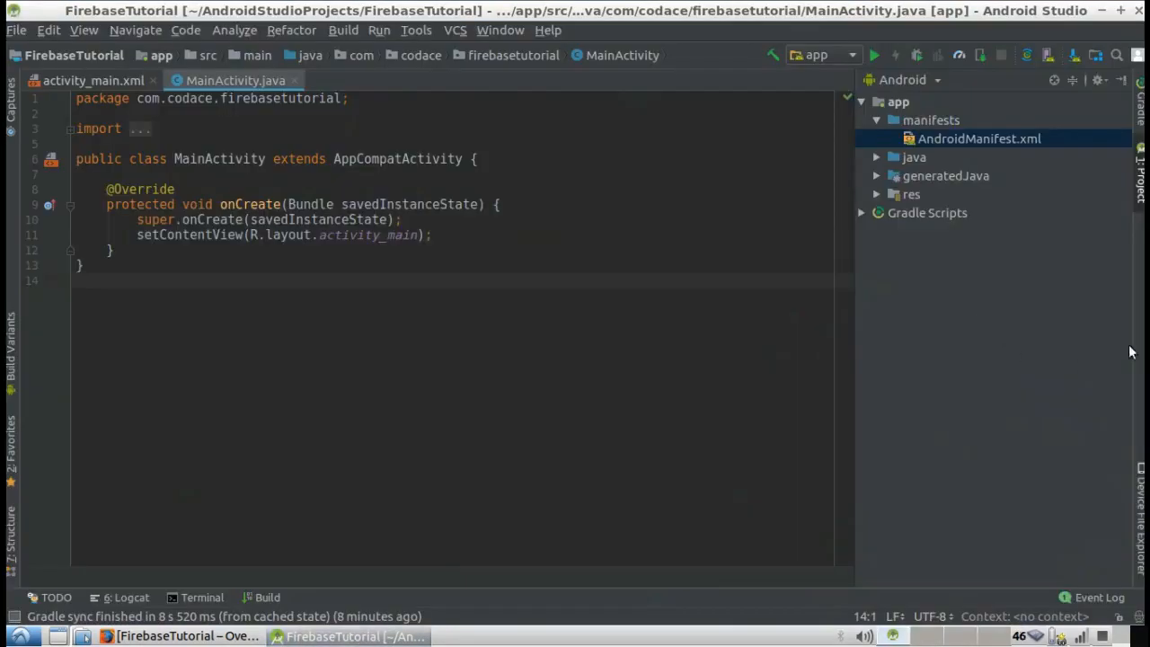
click(875, 121)
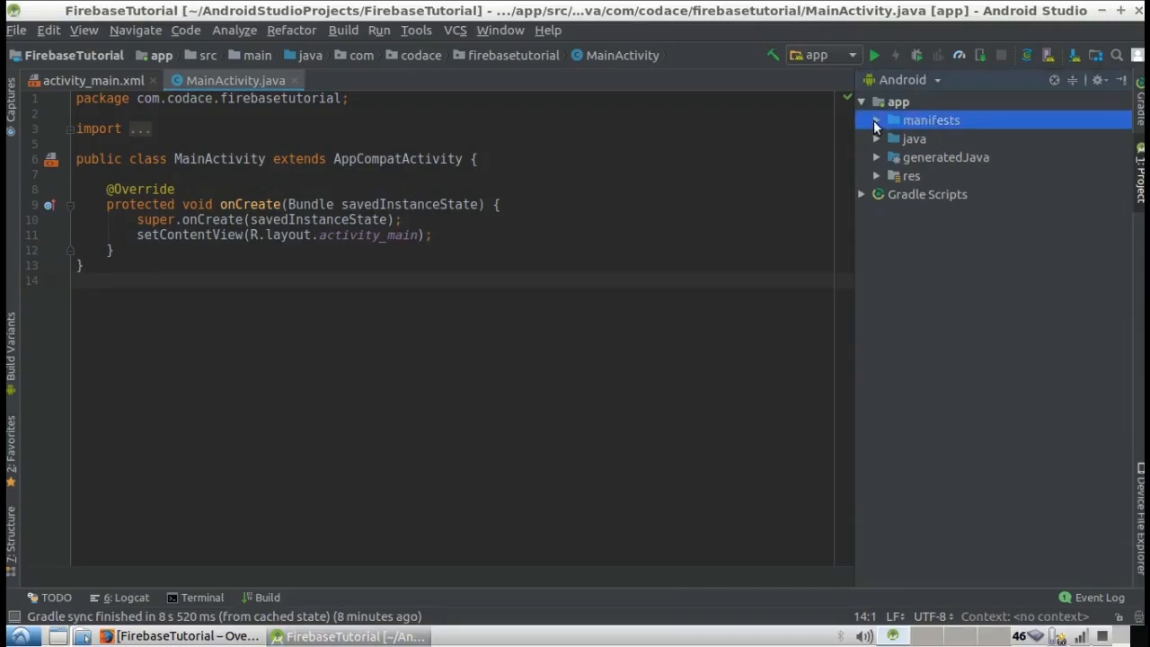
click(908, 80)
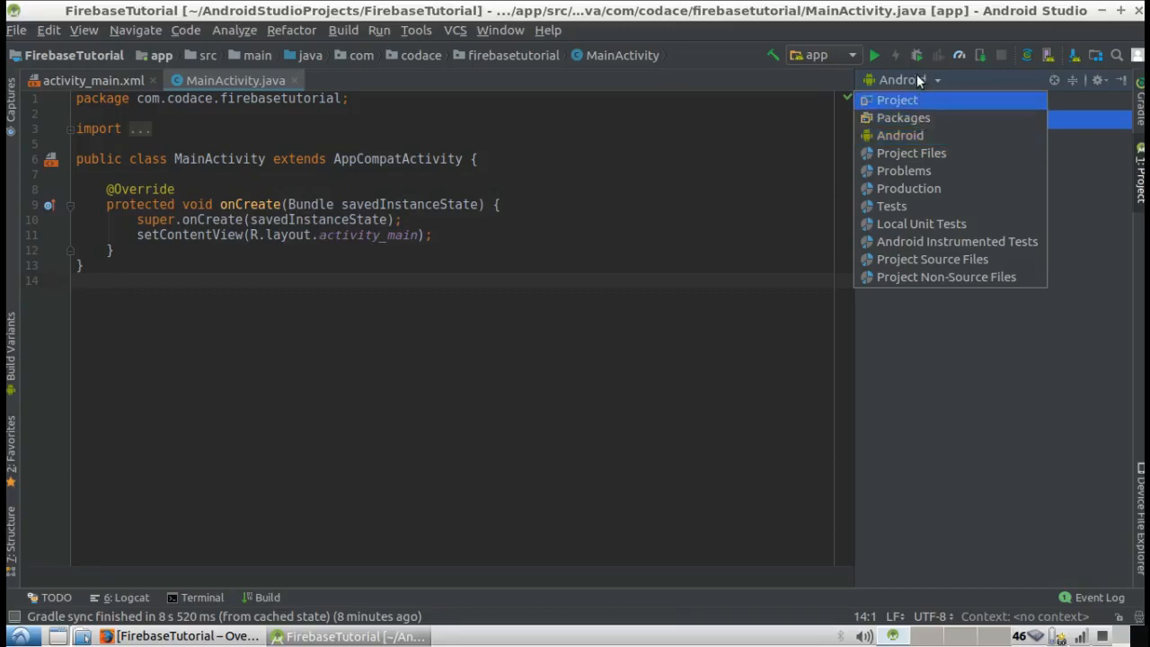
click(924, 100)
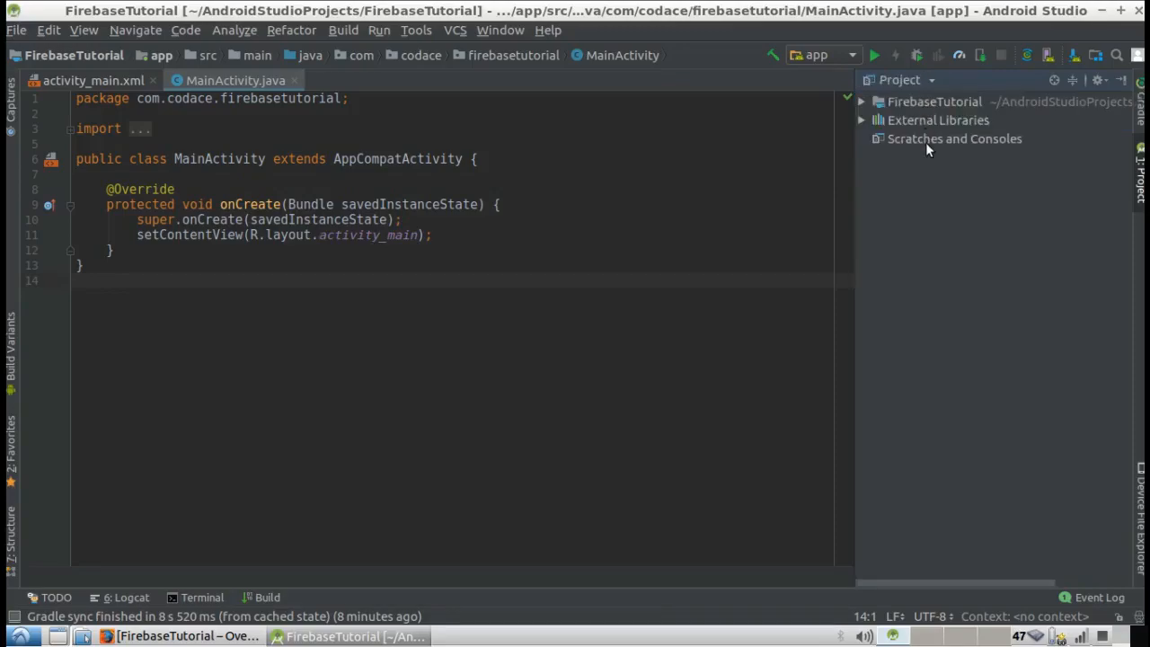
click(861, 102)
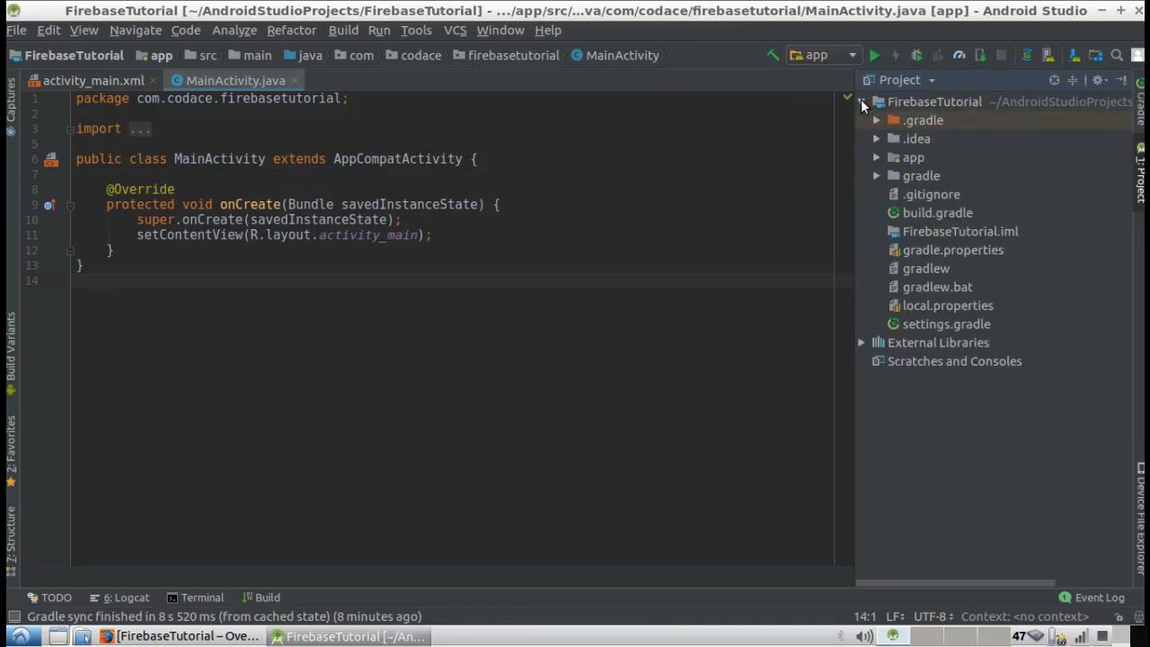
click(875, 159)
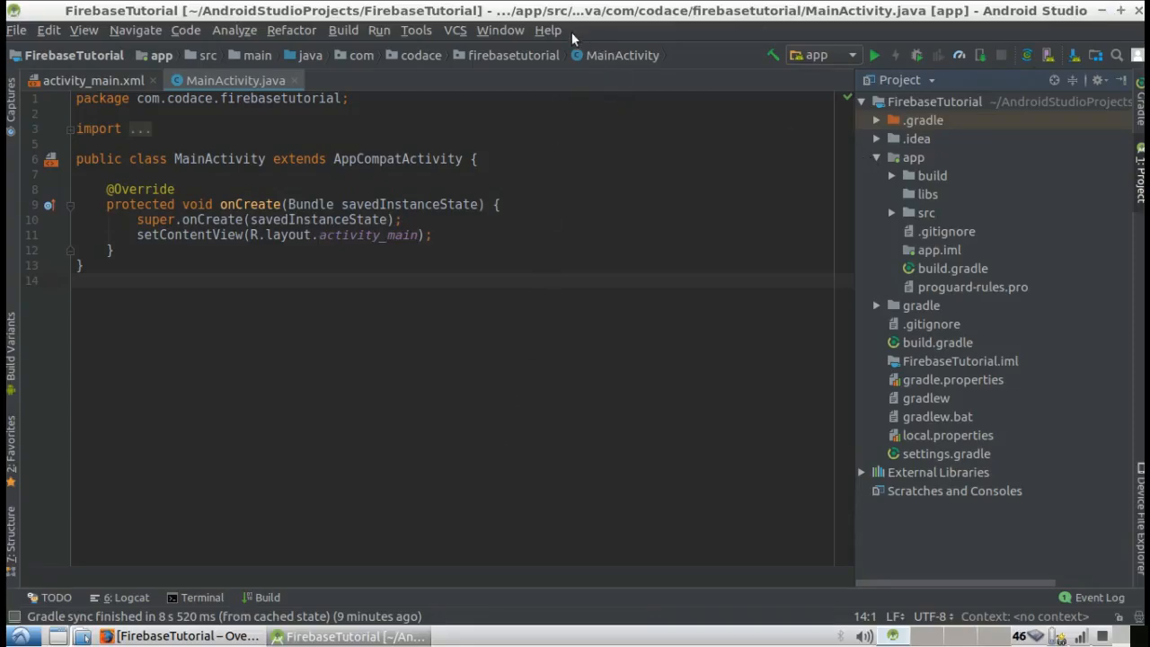
Copy google-services.json from the desktop into the project's app folder, keeping its name, and maximize the Android Studio window again
click(1117, 11)
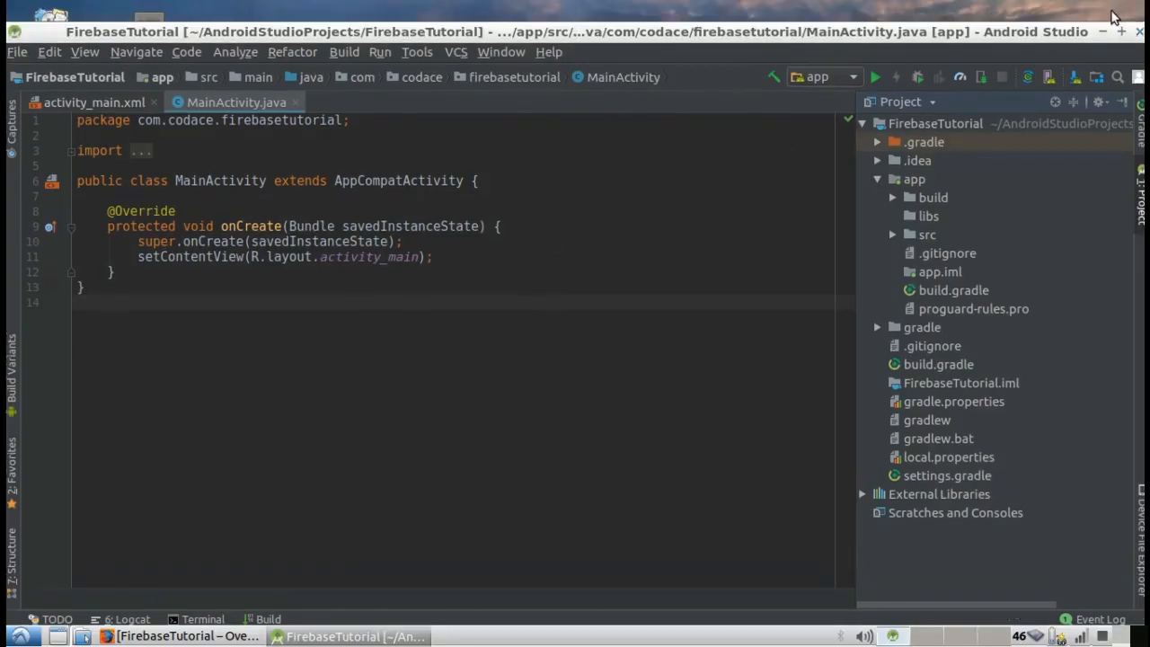
drag(513, 32, 514, 66)
click(149, 23)
drag(150, 23, 910, 219)
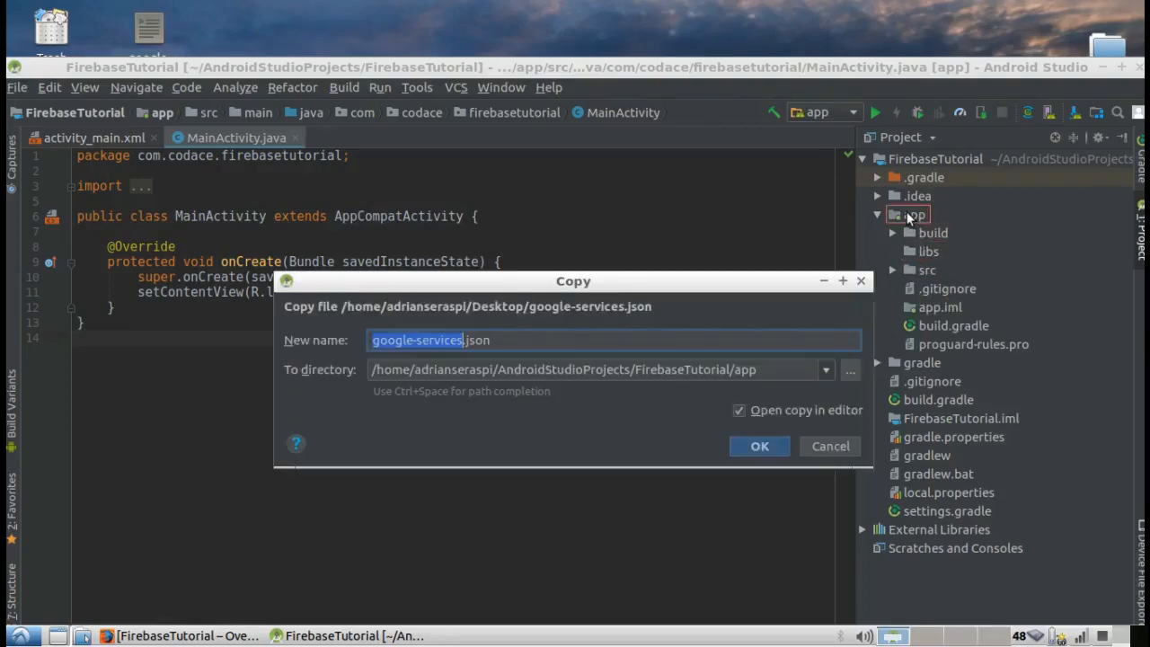
click(750, 454)
click(1120, 66)
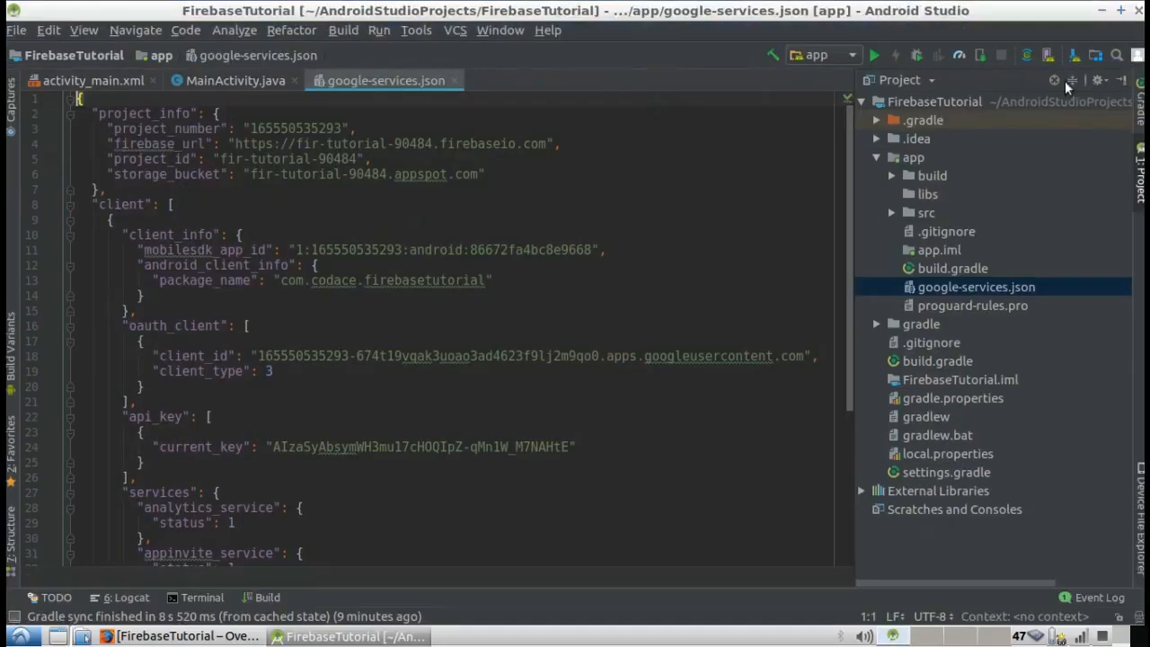
Look through the contents of google-services.json and close the file
click(273, 265)
scroll(506, 405, down, 5)
scroll(510, 405, up, 5)
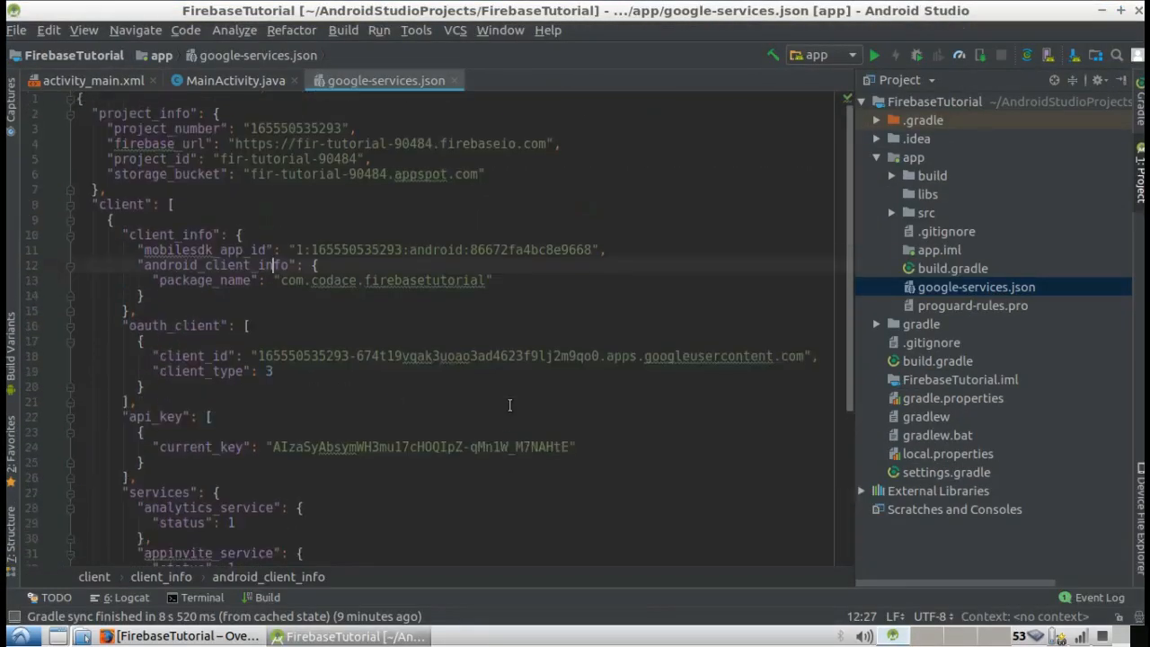
scroll(509, 405, down, 5)
scroll(385, 478, up, 5)
click(456, 80)
click(375, 204)
click(503, 249)
Switch to Firefox, continue to the Add Firebase SDK stage and copy the project-level classpath line for google-services:4.0.1
click(187, 636)
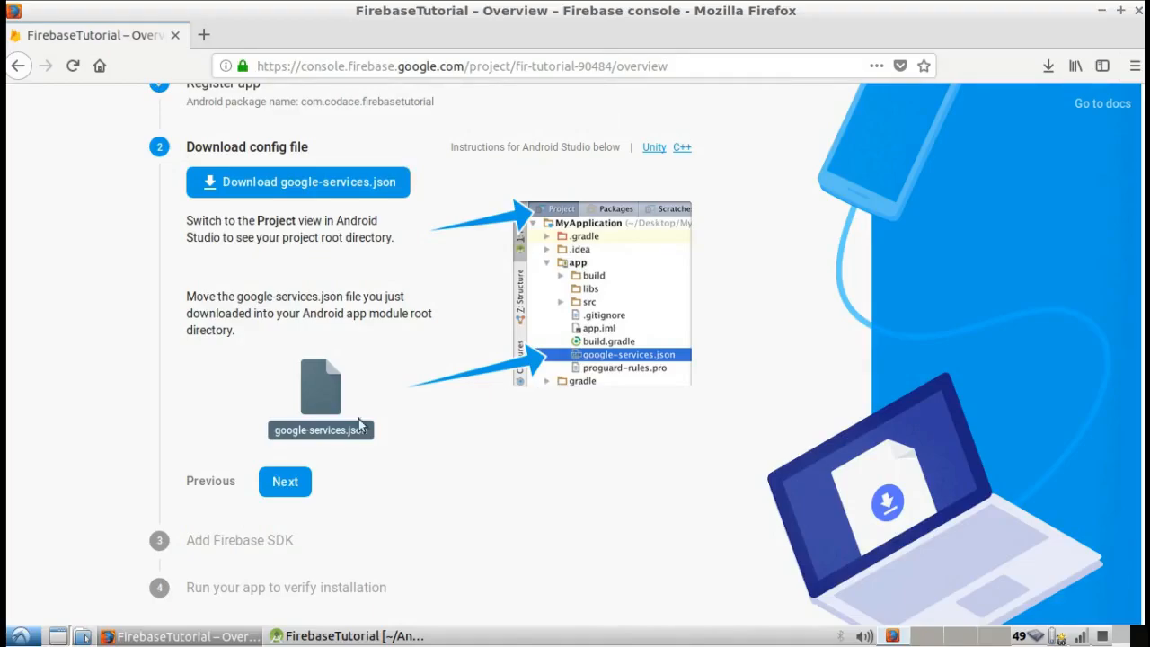
click(279, 484)
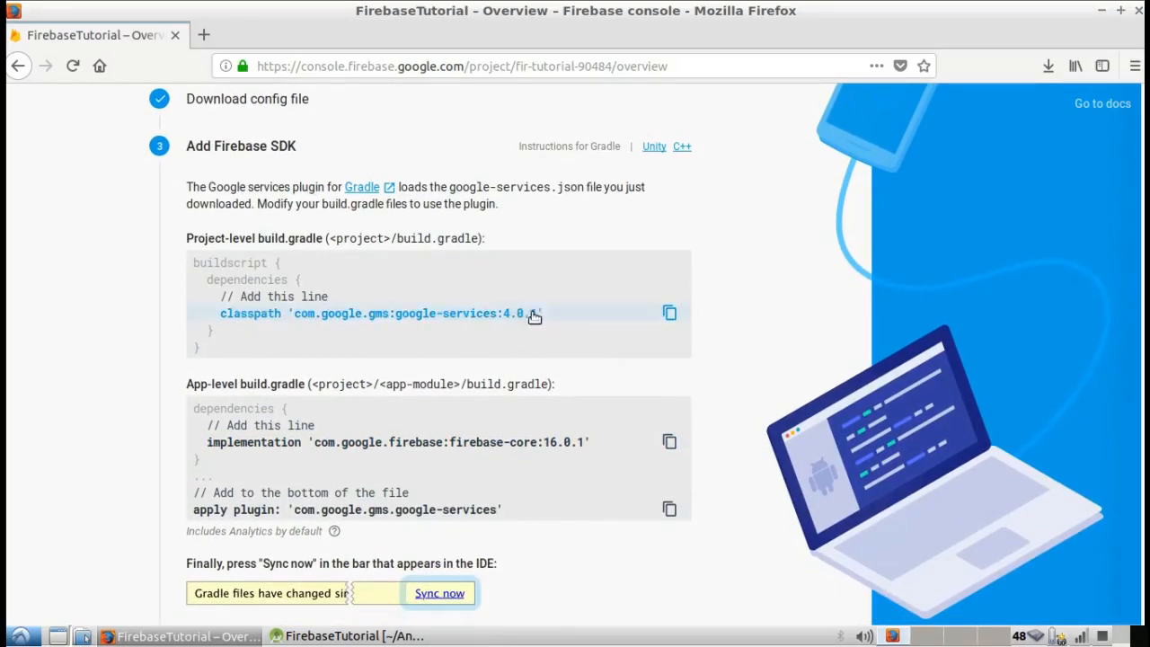
click(675, 316)
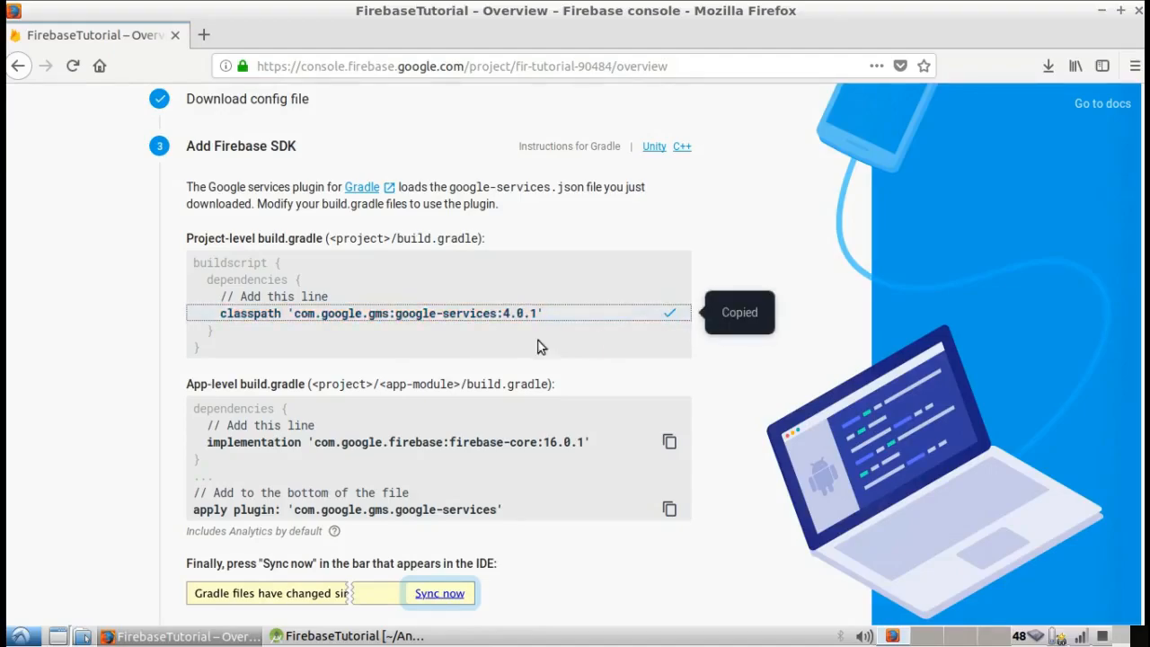
In Android Studio, open the project-level build.gradle and paste classpath 'com.google.gms:google-services:4.0.1' below the existing classpath dependency
click(288, 635)
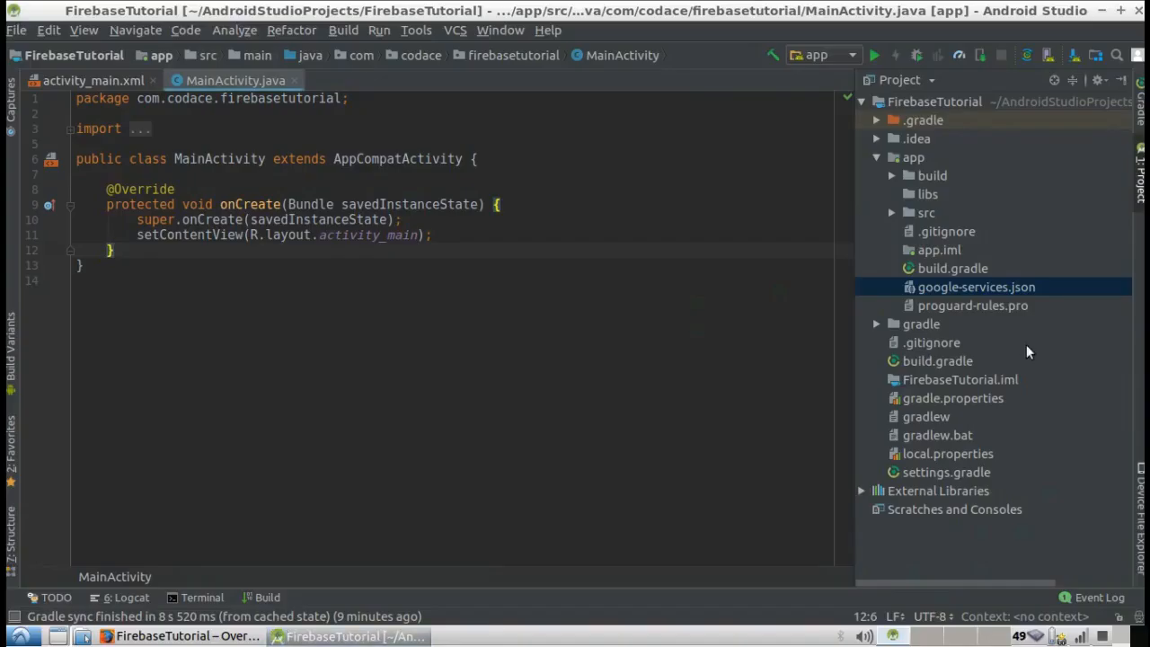
double_click(940, 362)
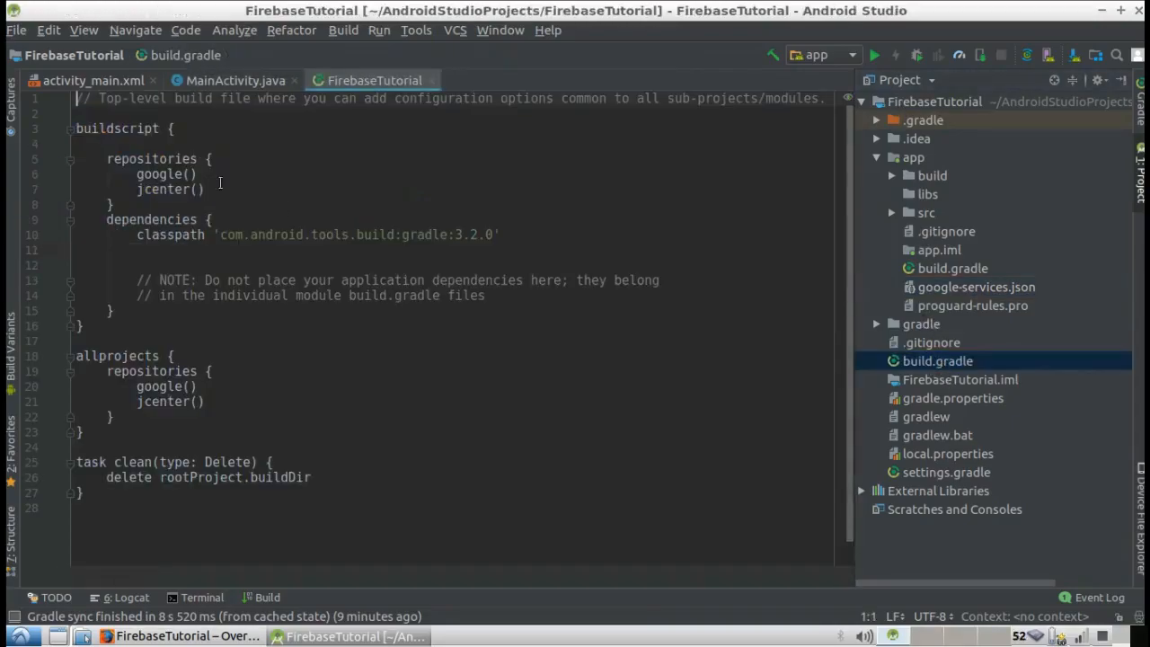
click(447, 268)
click(428, 251)
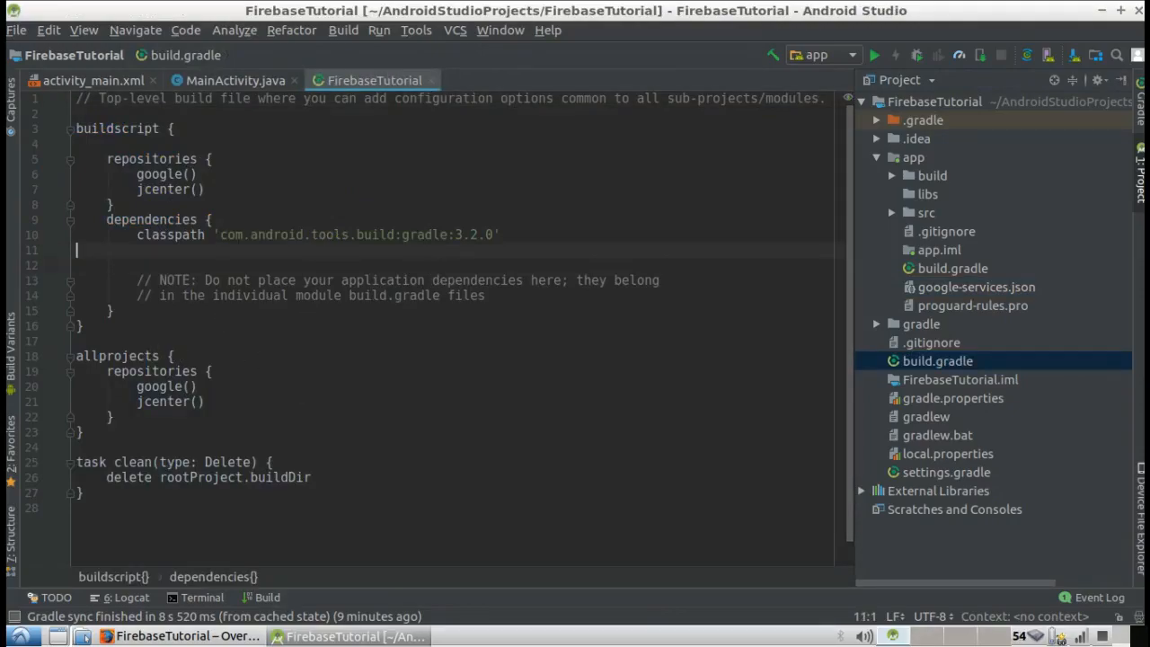
key(ctrl+v)
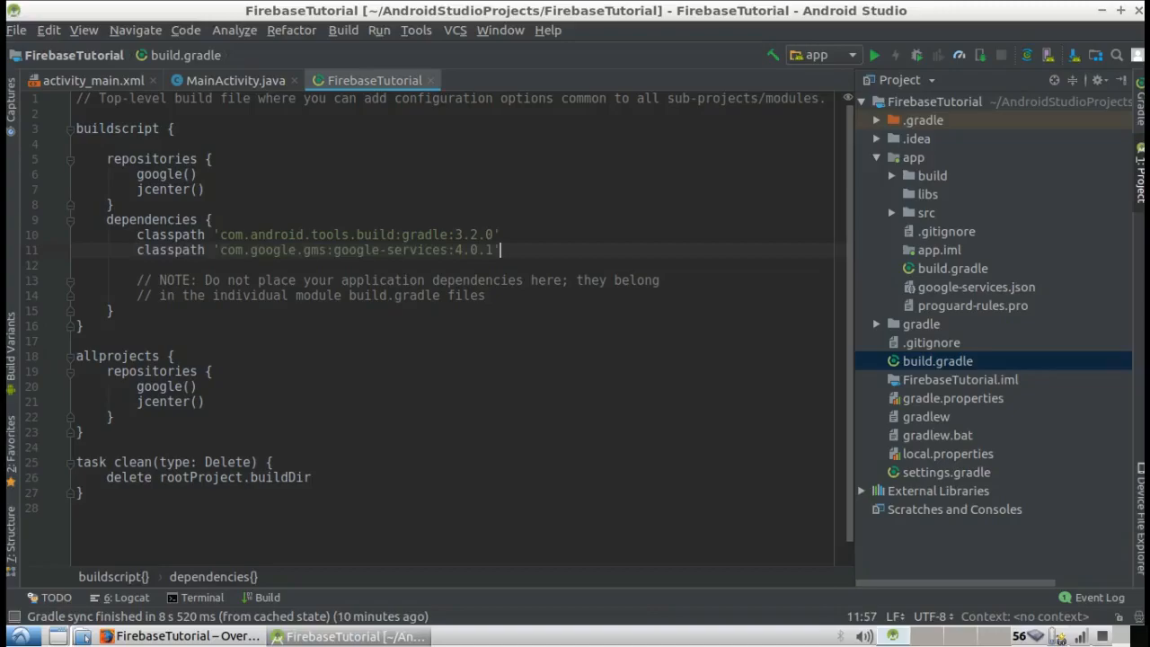
Copy implementation 'com.google.firebase:firebase-core:16.0.1' from the Firebase console and add it below the constraint-layout dependency in the app-level build.gradle
key(alt+Tab)
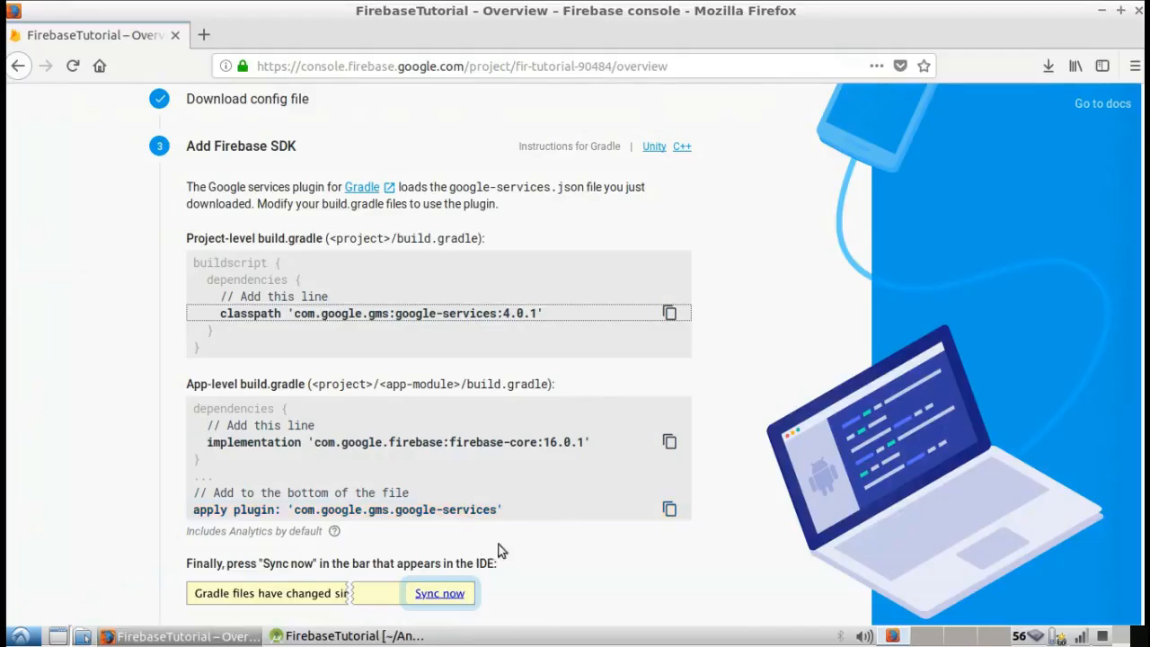
click(669, 442)
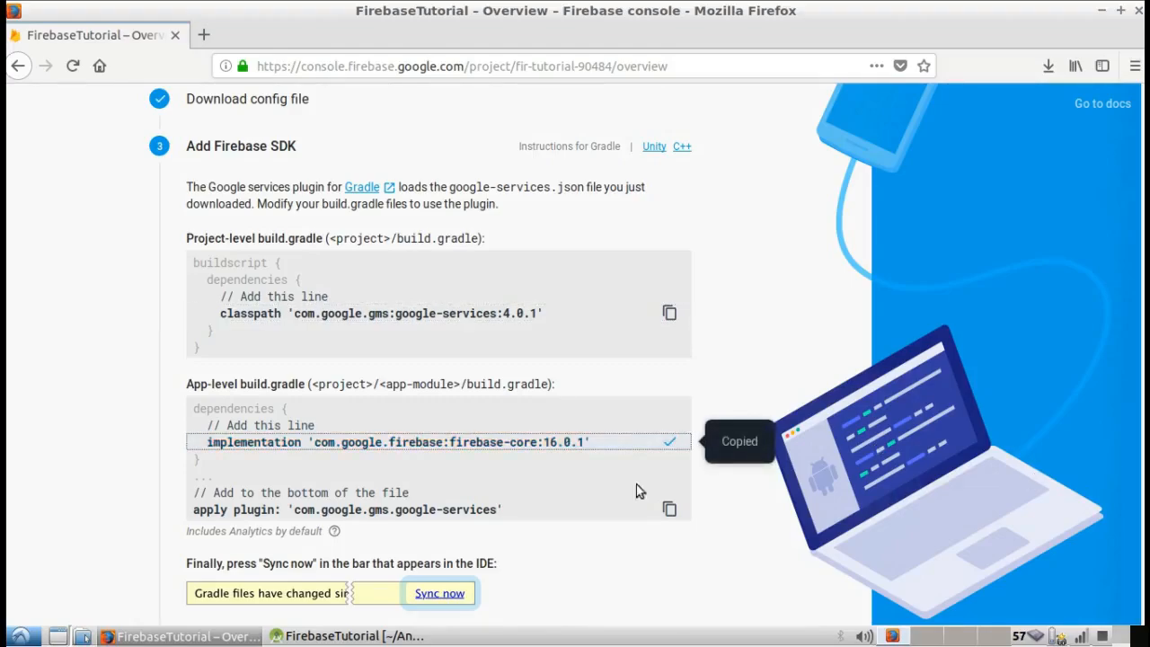
key(alt+Tab)
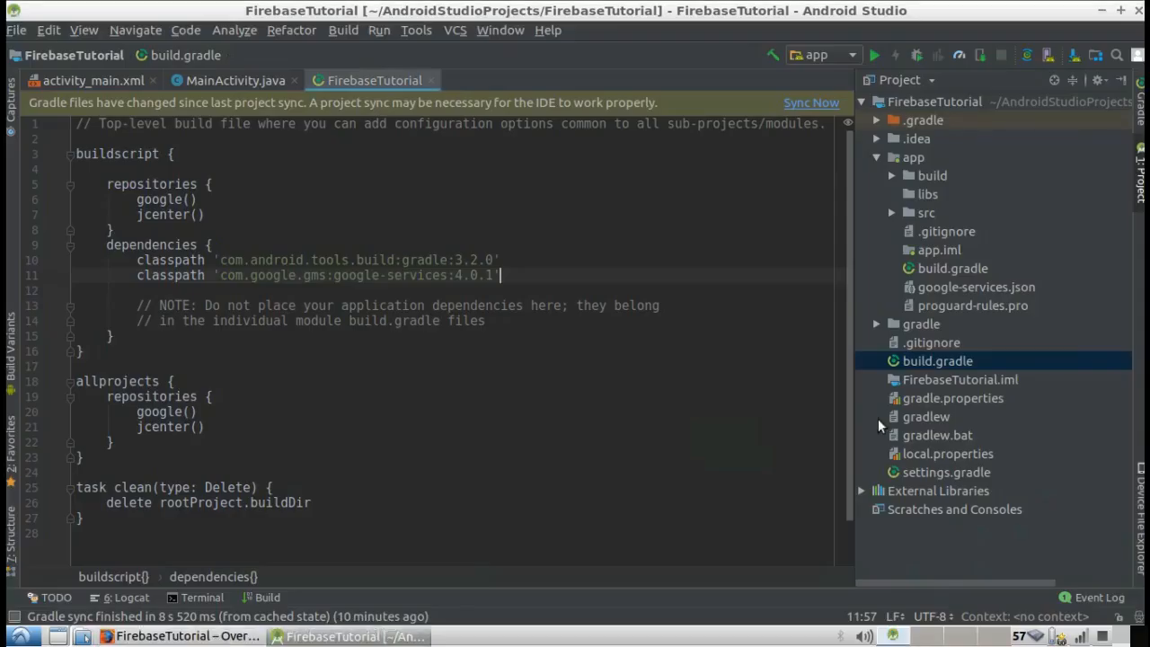
double_click(974, 268)
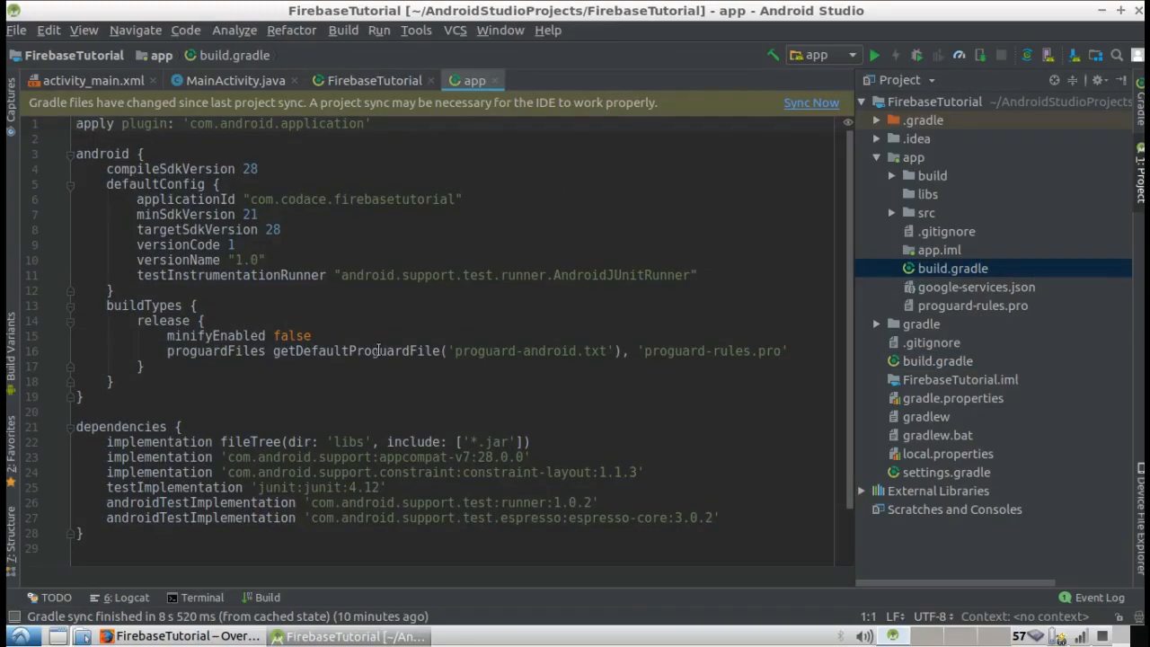
scroll(388, 358, down, 3)
click(658, 407)
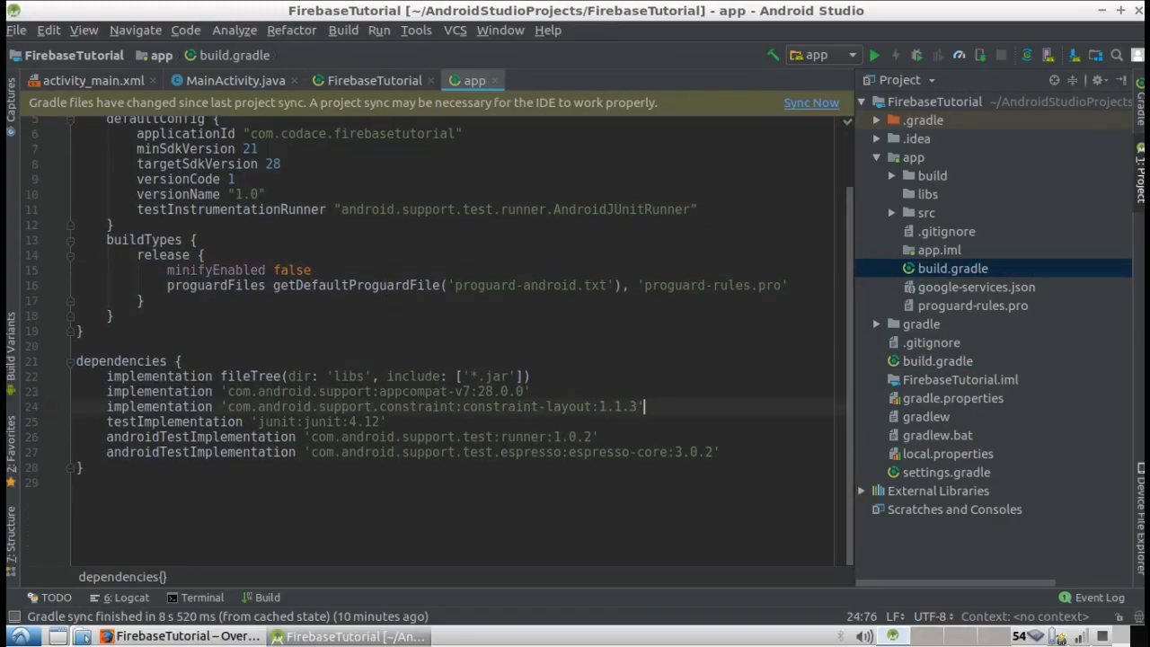
key(Return)
key(ctrl+v)
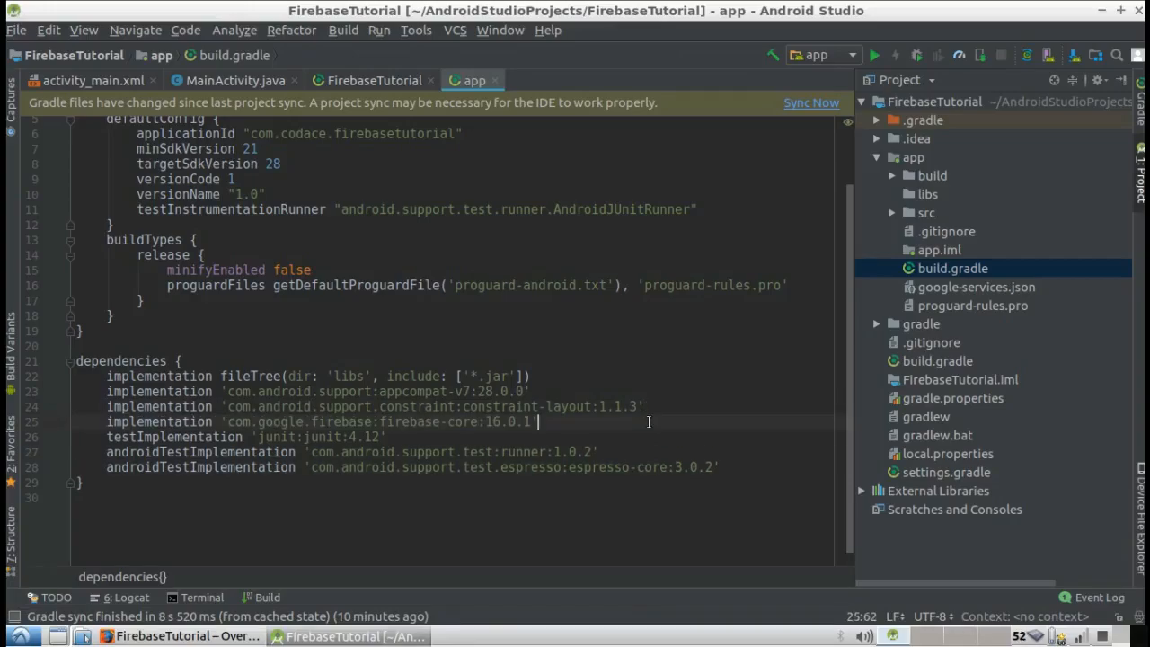
Switch back to Firefox and copy the line apply plugin: 'com.google.gms.google-services' from the app-level instructions
key(alt+Tab)
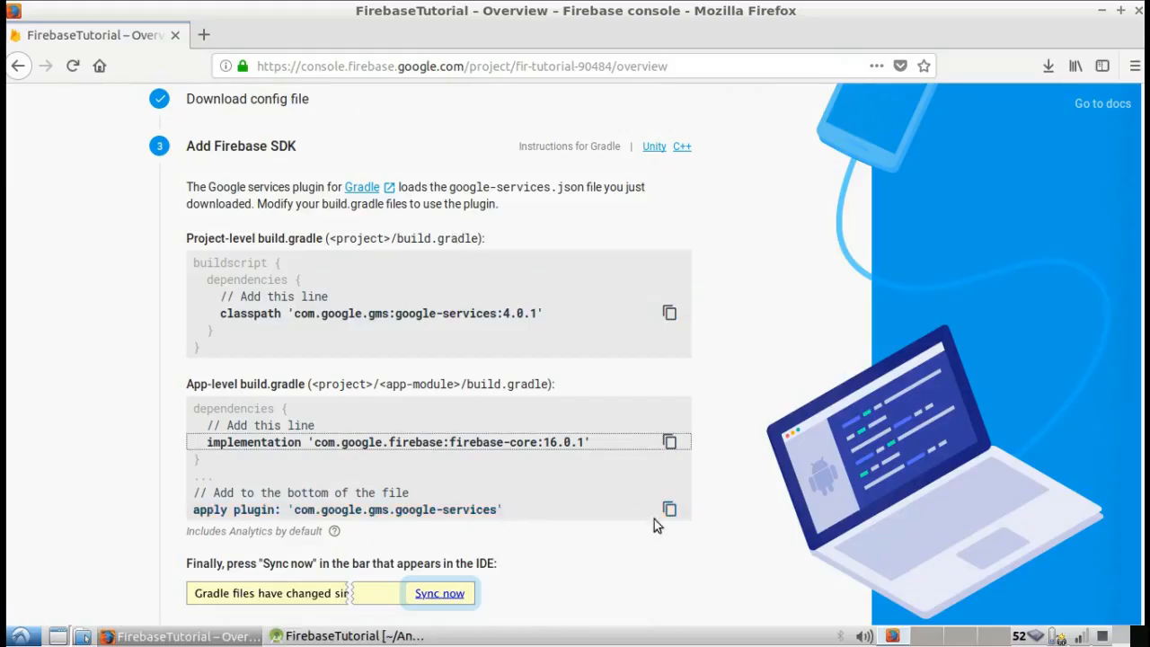
scroll(641, 494, down, 2)
scroll(626, 472, down, 1)
click(672, 370)
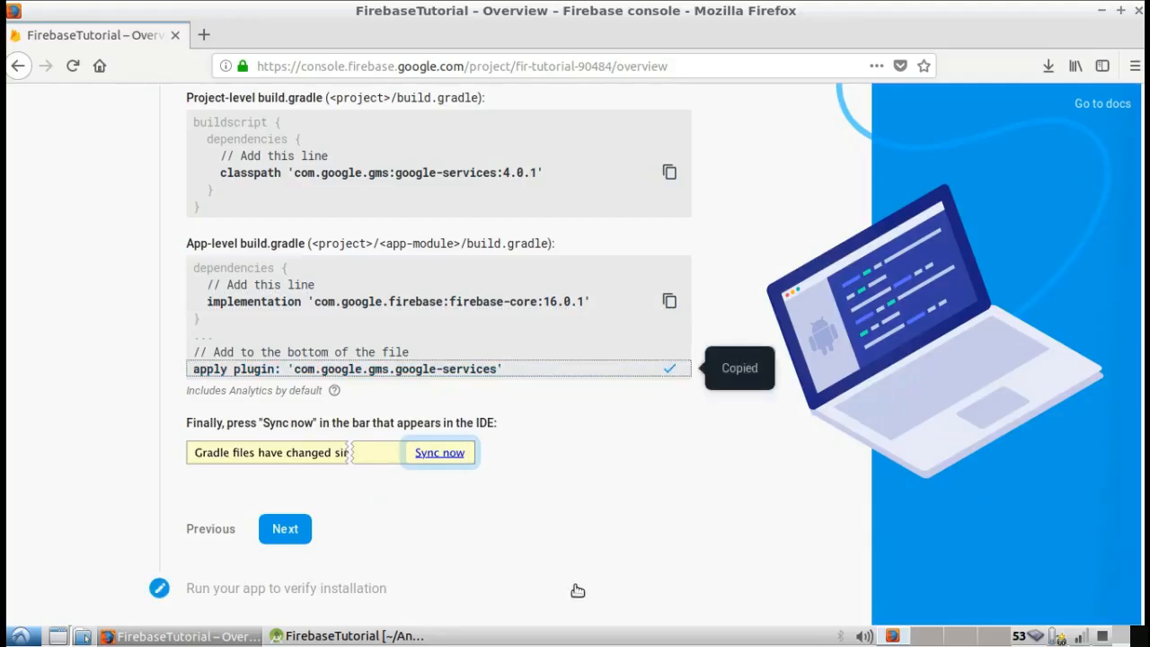
In Android Studio, paste apply plugin: 'com.google.gms.google-services' below the dependencies block at the end of the app-level build.gradle
key(alt+Tab)
scroll(672, 539, down, 1)
click(117, 471)
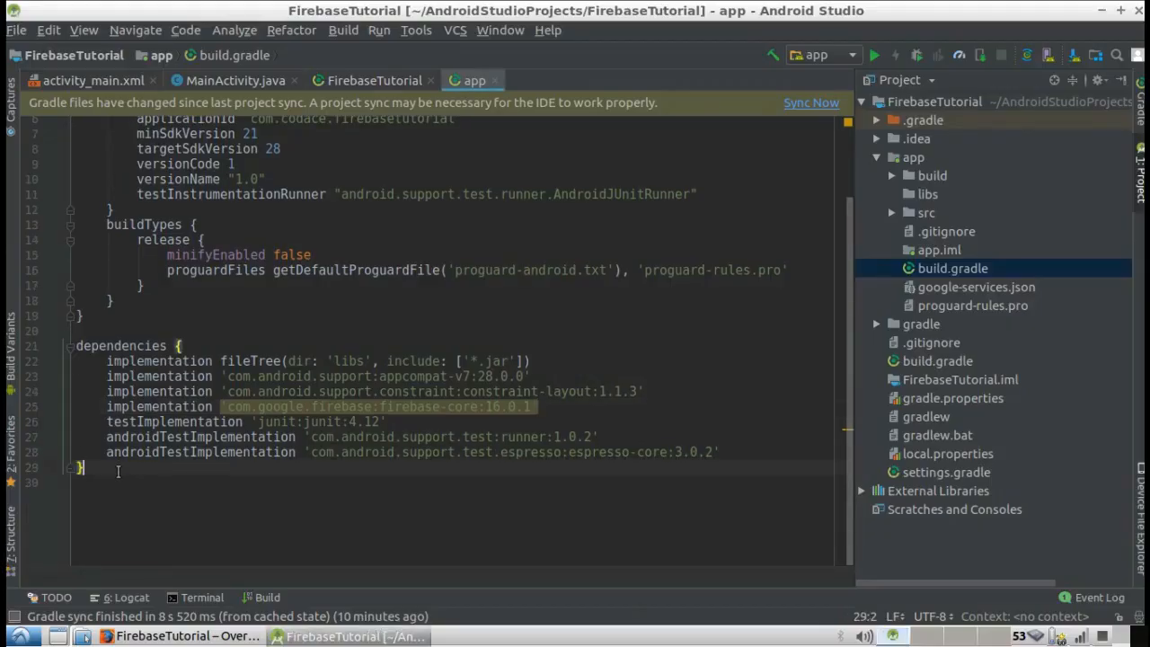
key(Return)
key(Return)
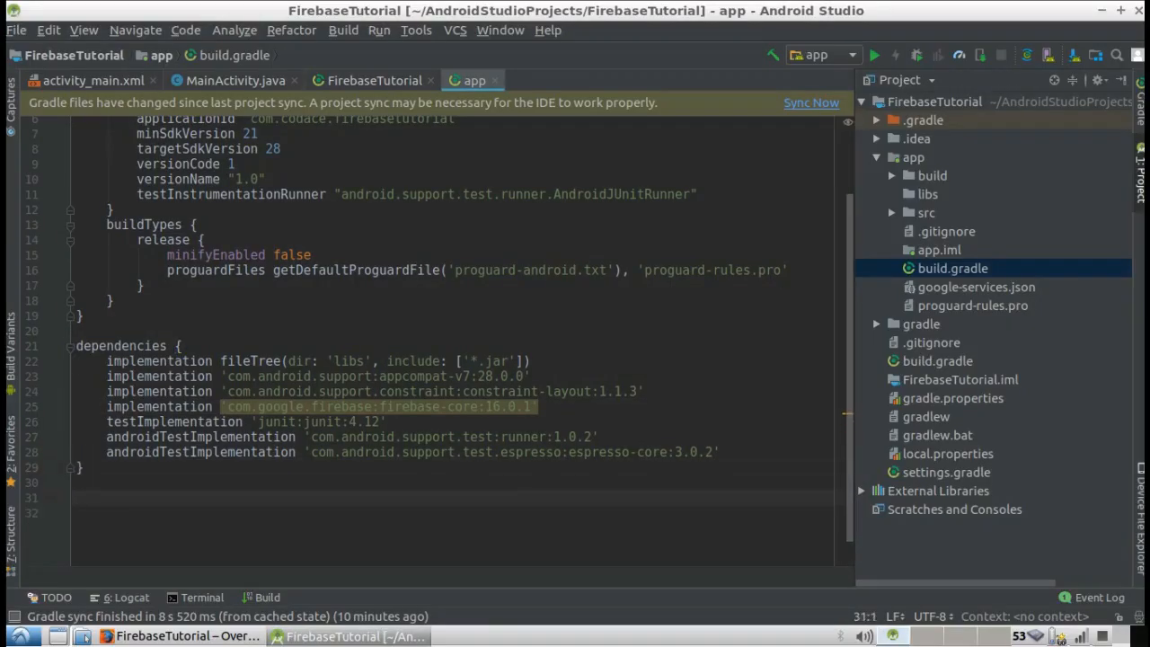
key(ctrl+v)
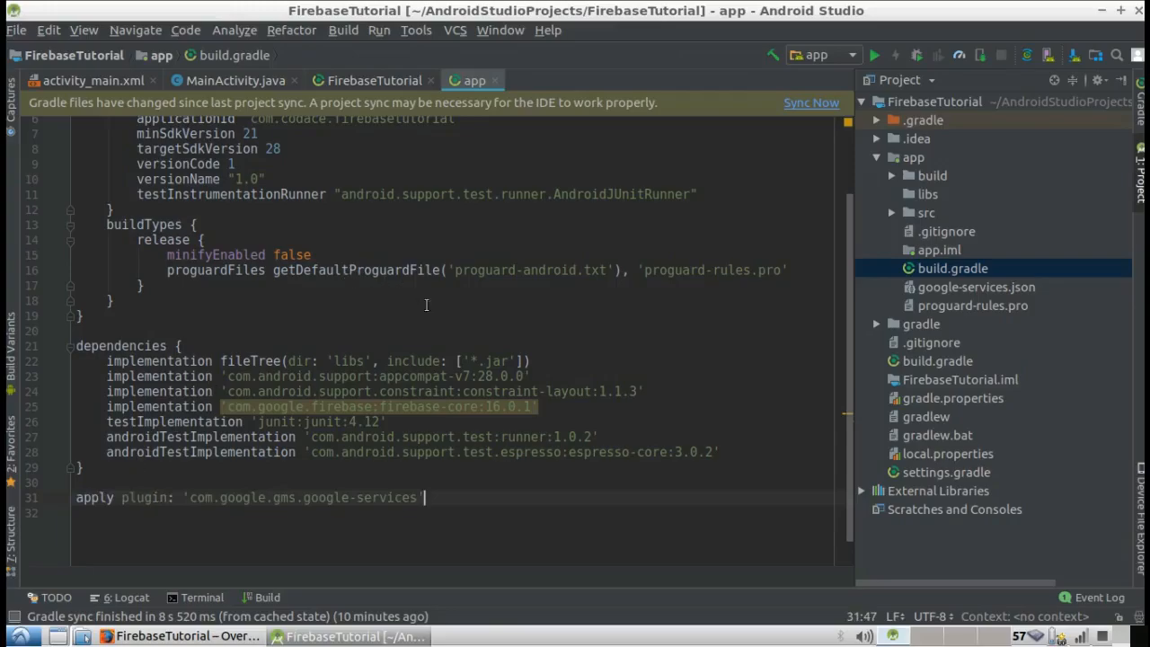
Check the final SDK instruction in the Firebase console, then sync the changed Gradle files in Android Studio
key(alt+Tab)
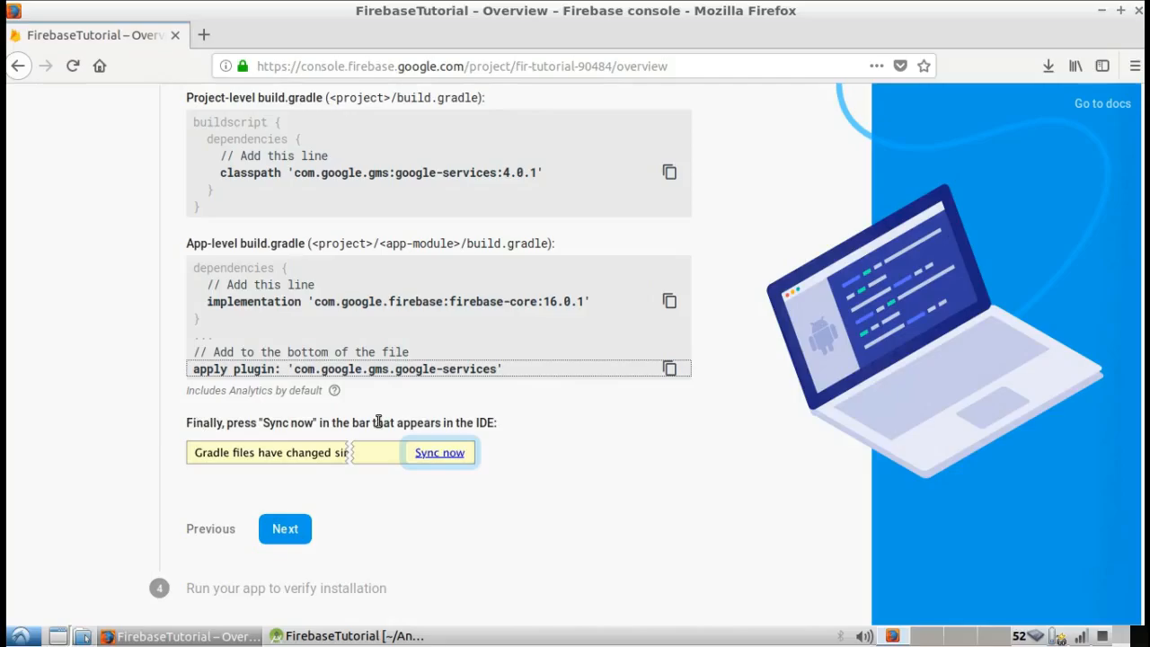
click(413, 637)
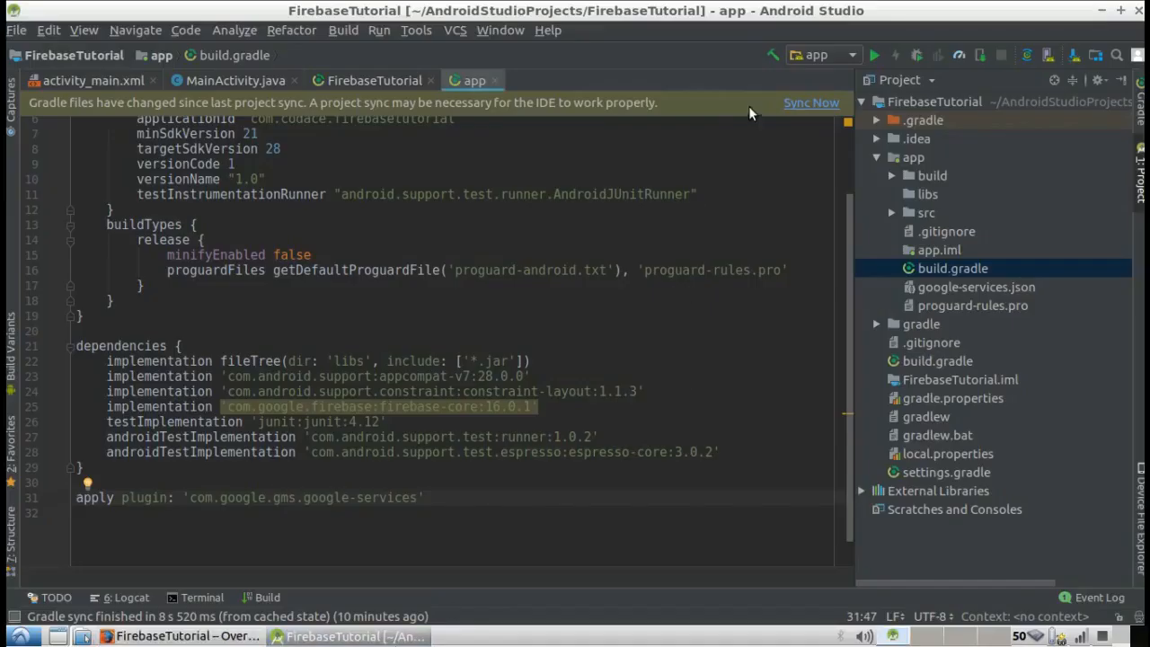
click(828, 105)
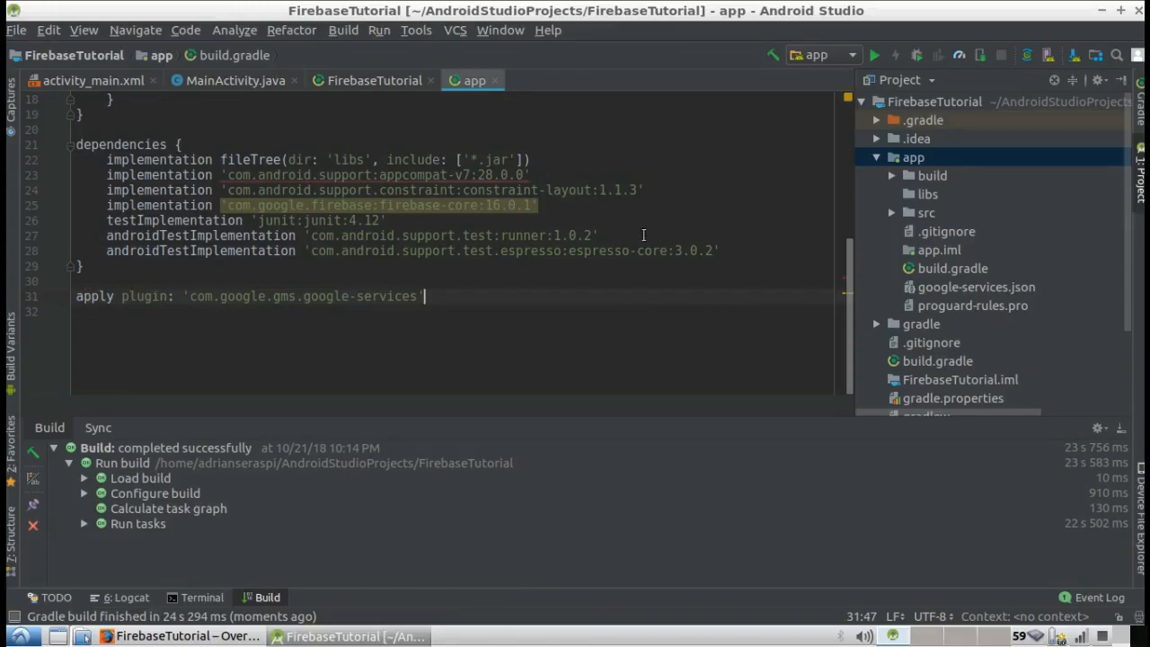
Switch to Firefox and continue the Firebase setup to the stage for running the app to verify installation
click(189, 636)
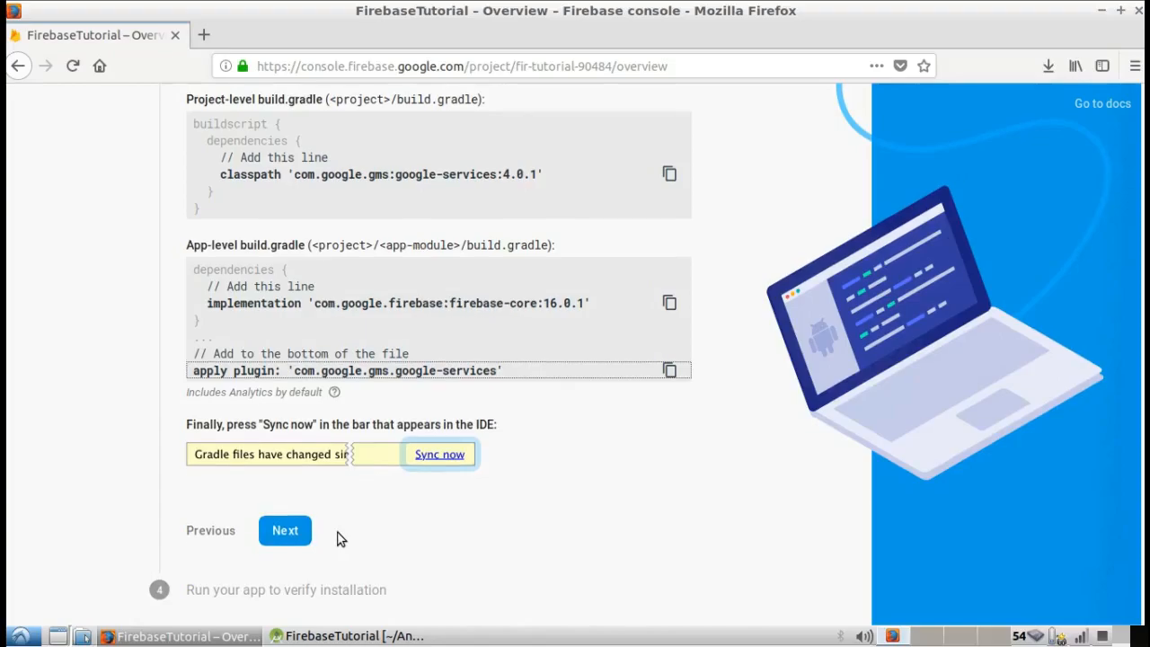
scroll(337, 535, up, 3)
scroll(321, 546, down, 2)
click(292, 587)
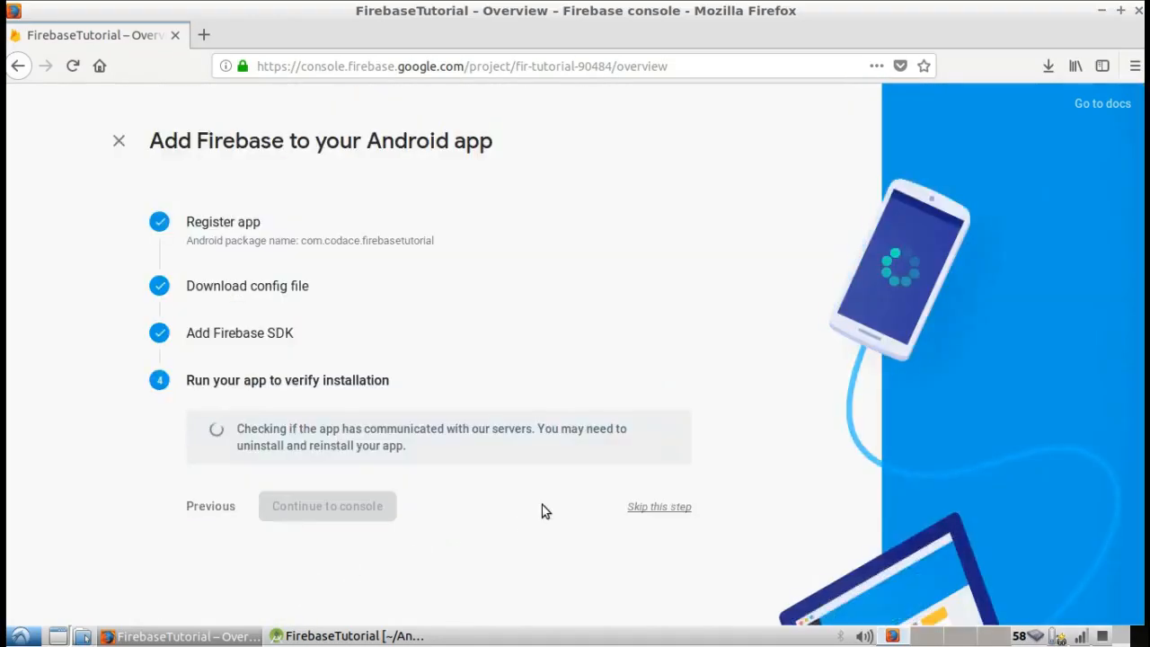
triple_click(187, 384)
click(422, 394)
Switch to Android Studio, hide the build output and close the app-level and project-level build.gradle files
click(351, 636)
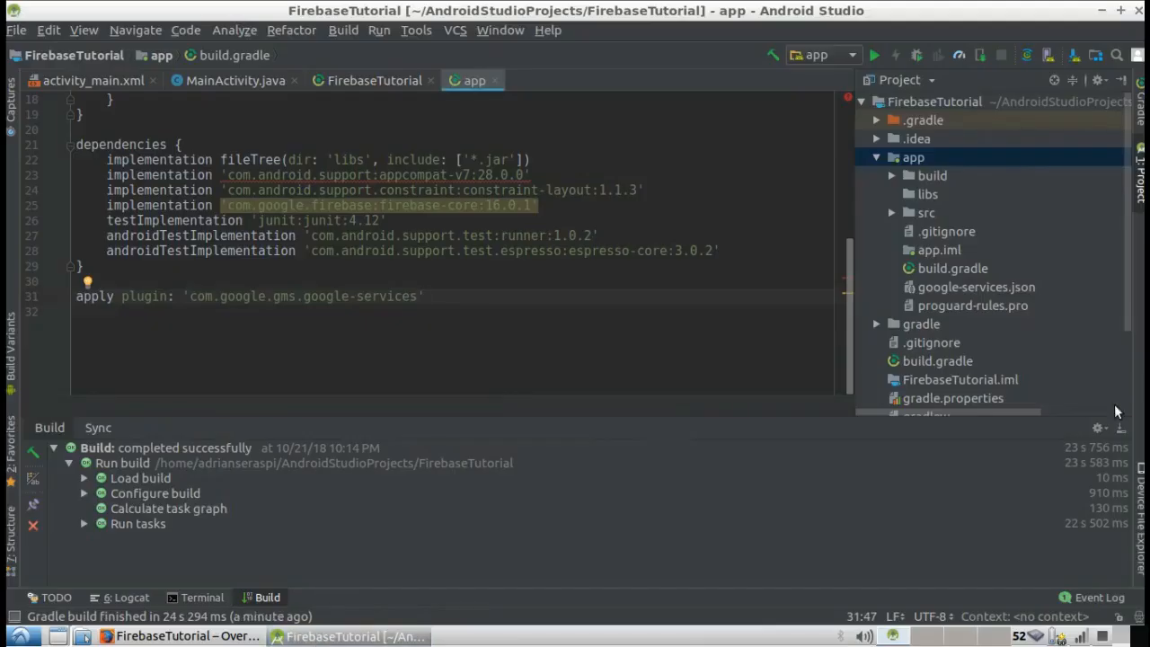
click(1120, 430)
scroll(618, 325, up, 2)
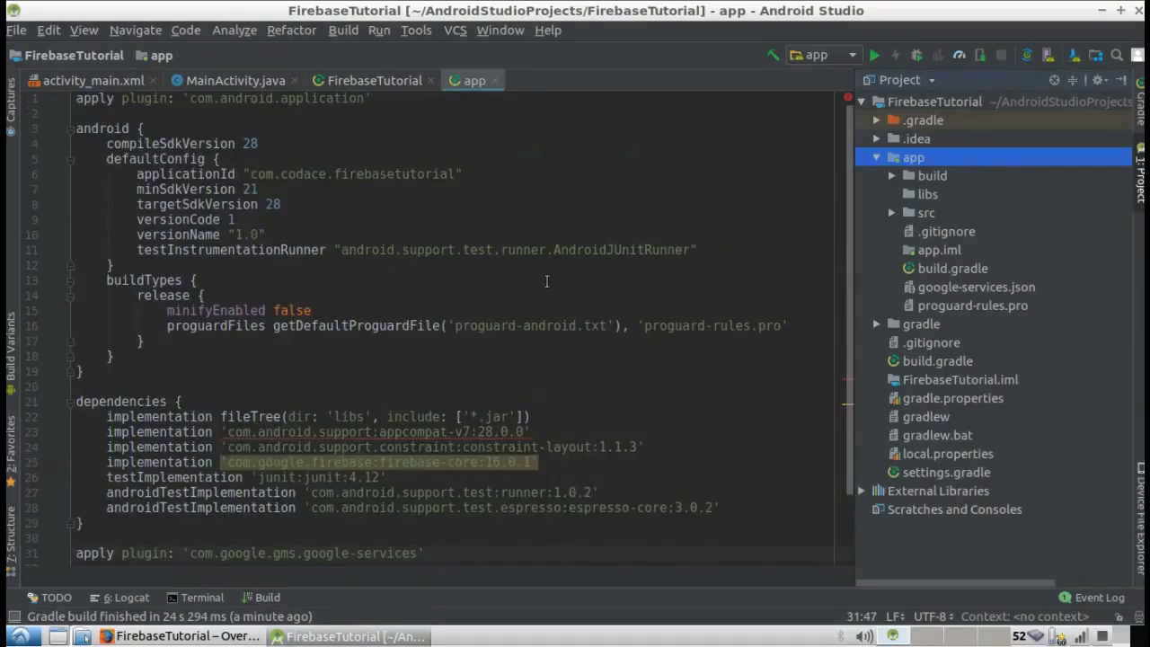
click(499, 80)
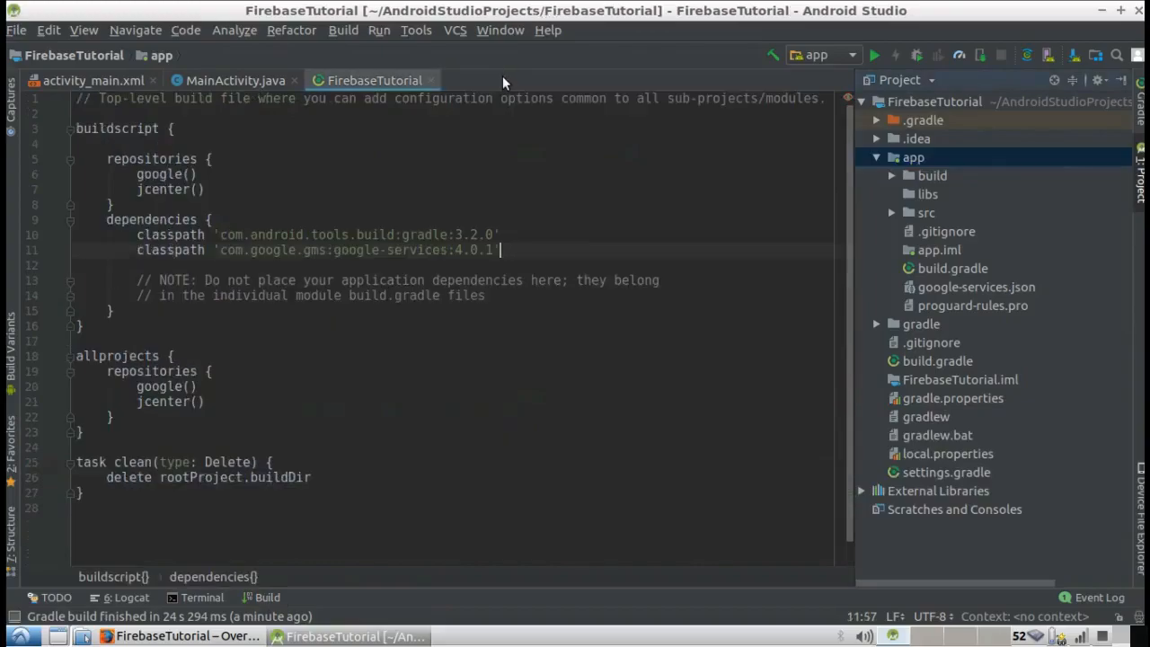
click(432, 80)
Run the app on the connected Acer T06 (Android 6.0, API 23) device
click(873, 55)
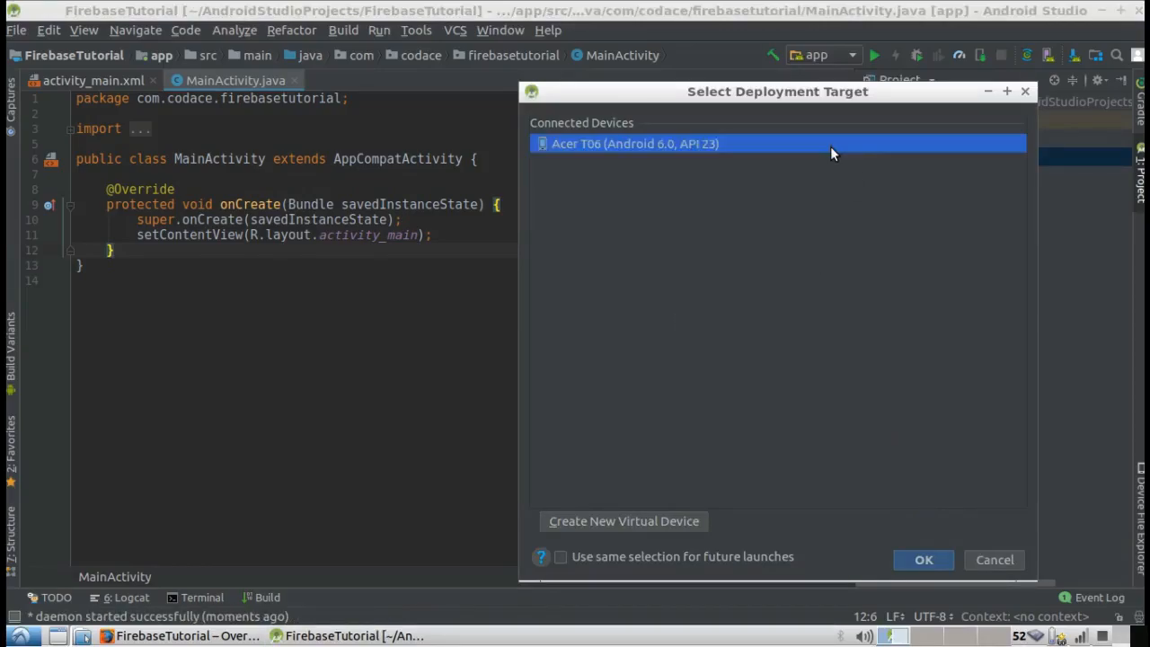
click(906, 558)
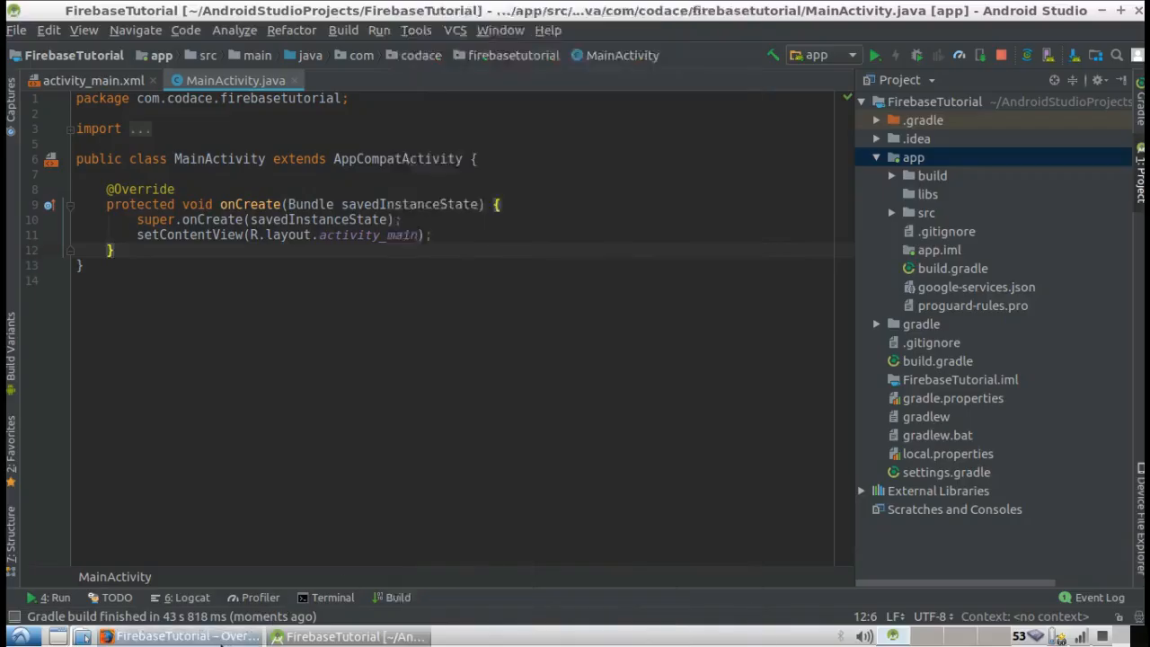
Switch to Firefox, check the installation verification message and continue to the Firebase console
click(231, 636)
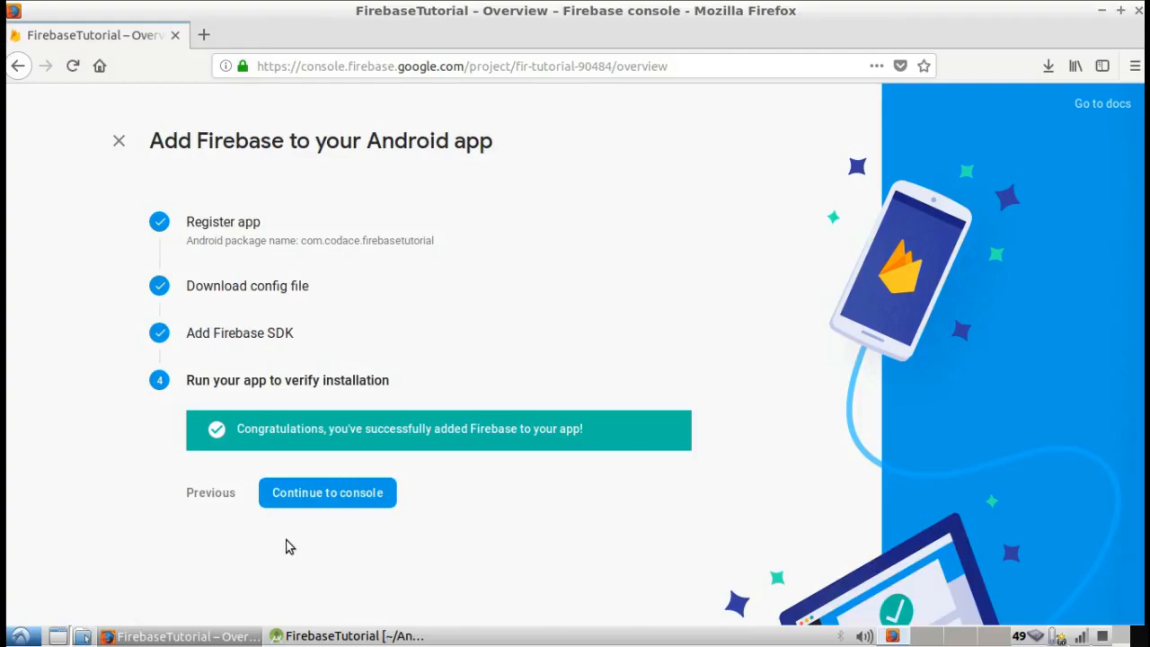
drag(236, 424, 582, 494)
click(620, 431)
triple_click(507, 418)
click(535, 459)
click(326, 494)
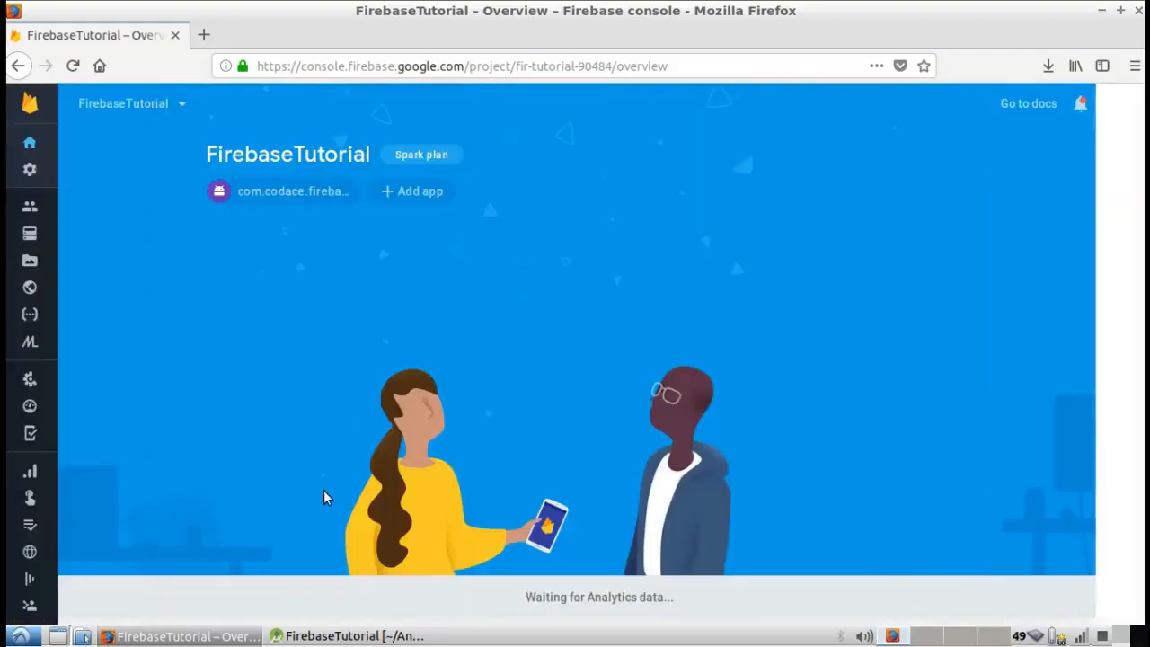